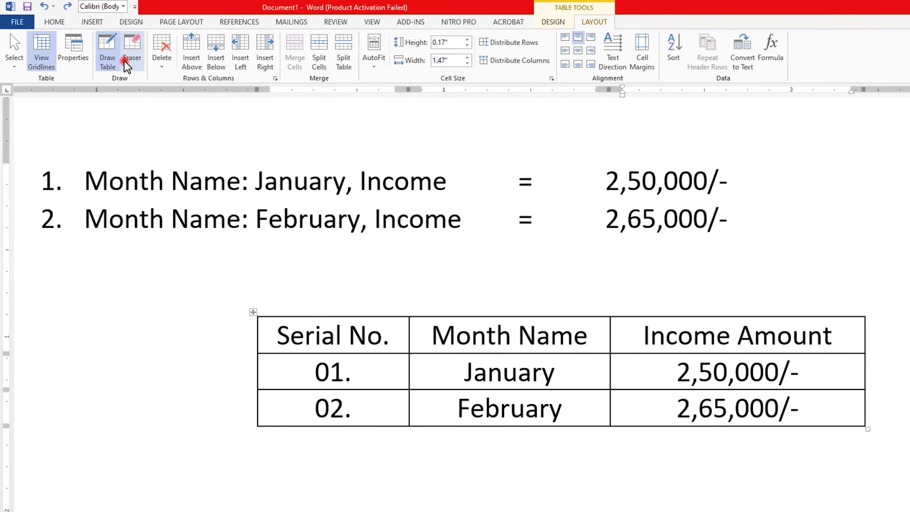
Try to draw an extra vertical border through all three rows of the Income Amount column.
{"action": "left_click_drag", "start_coordinate": [848, 316], "coordinate": [851, 425]}
{"action": "type", "text": "v"}
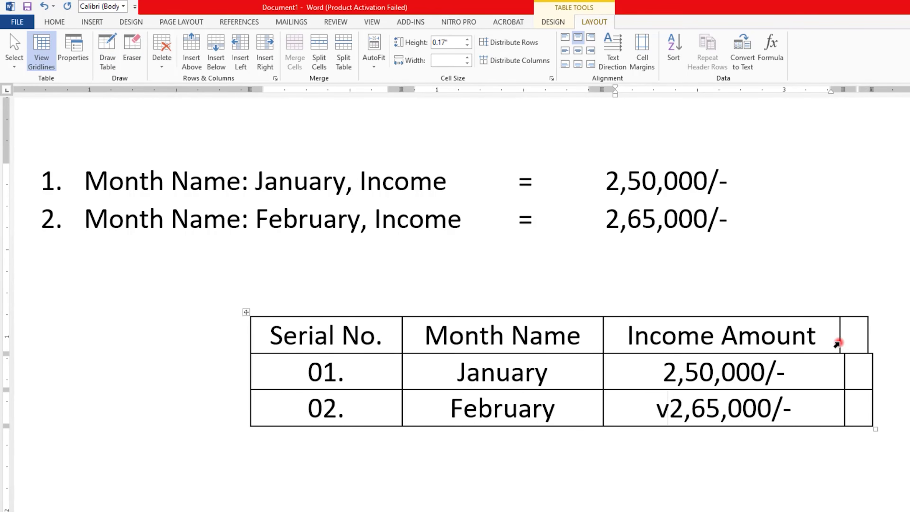
{"action": "key", "text": "ctrl+z"}
{"action": "left_click_drag", "start_coordinate": [839, 342], "coordinate": [861, 340]}
{"action": "key", "text": "ctrl+z"}
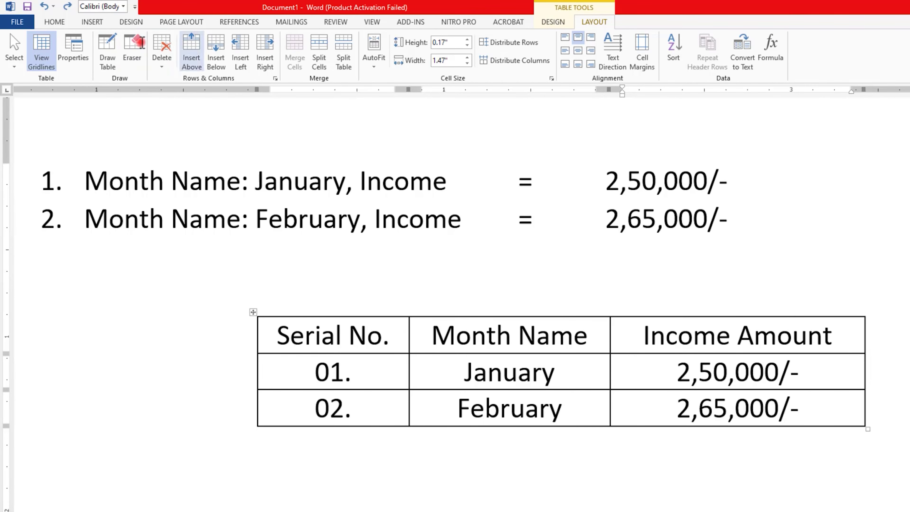
Try erasing the border beneath the Income Amount header cell, and undo it.
{"action": "left_click", "coordinate": [133, 50]}
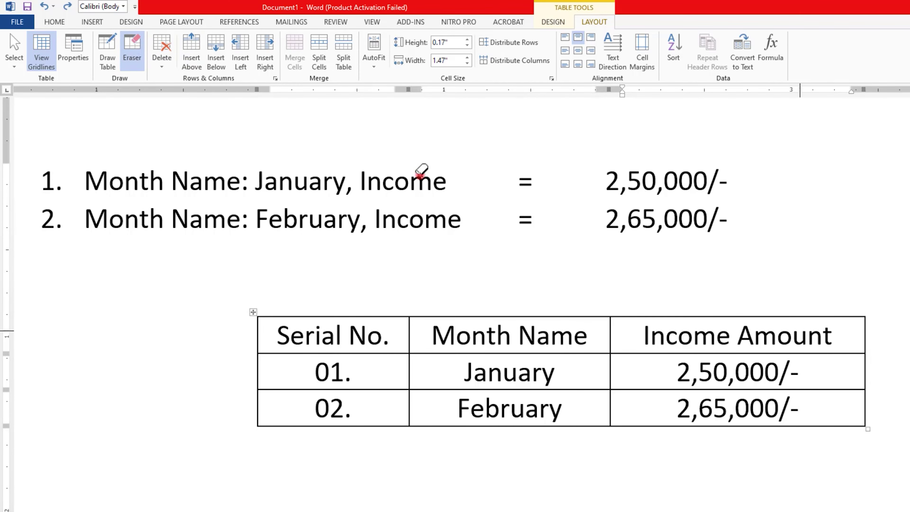
{"action": "left_click", "coordinate": [857, 353]}
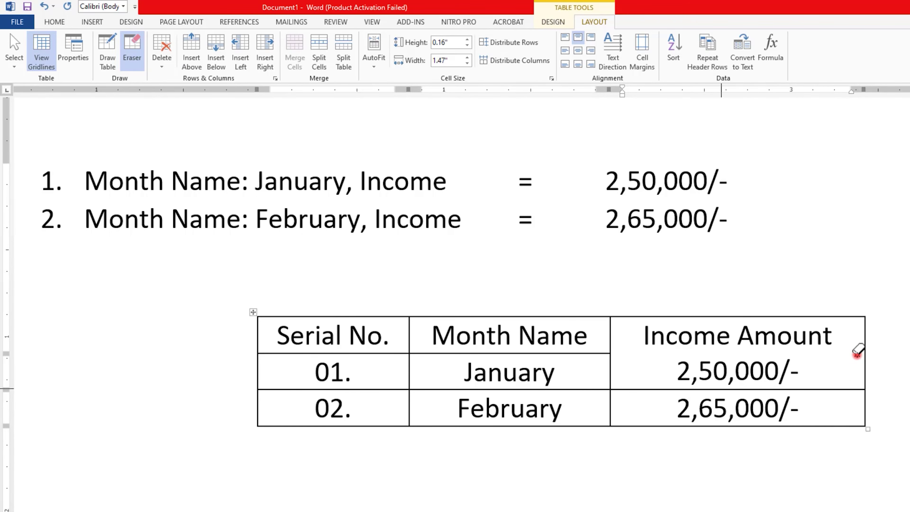
{"action": "key", "text": "ctrl+z"}
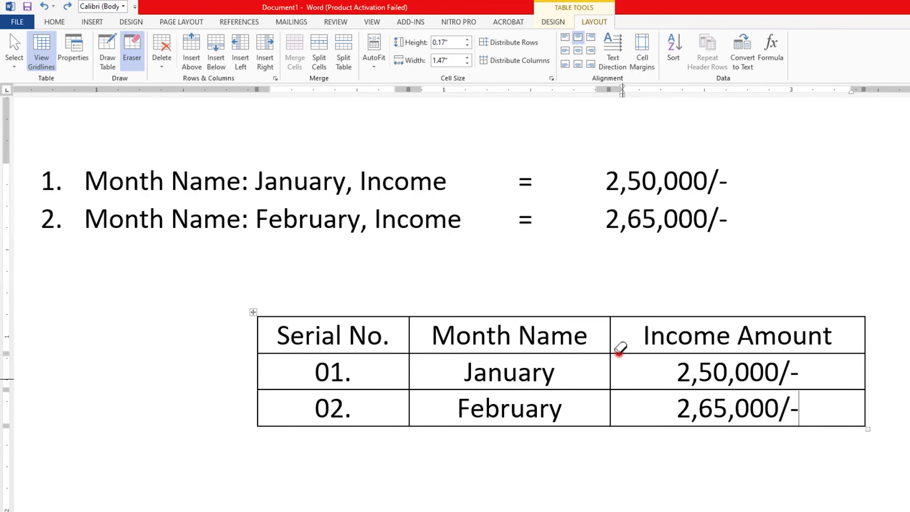
Try erasing both inner horizontal borders of the Serial No. column, and undo both erasures.
{"action": "left_click", "coordinate": [381, 353]}
{"action": "left_click", "coordinate": [371, 389]}
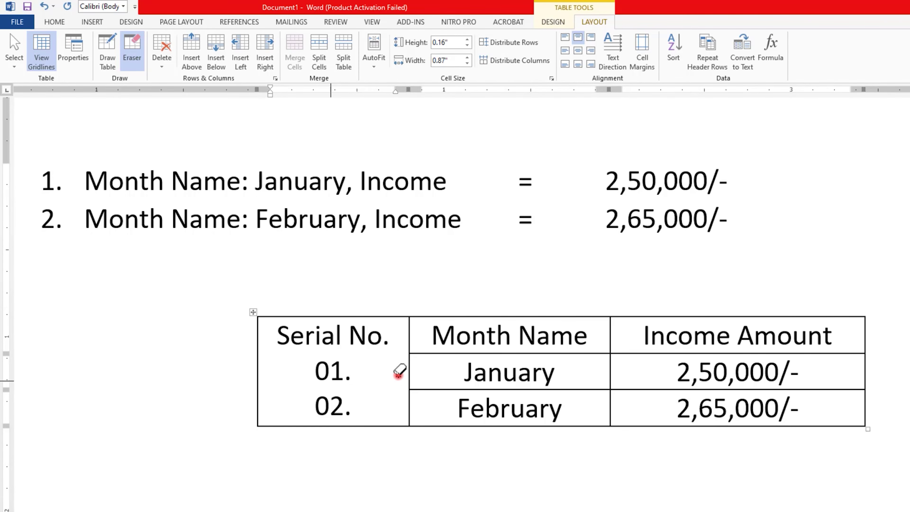
{"action": "key", "text": "ctrl+z"}
{"action": "key", "text": "ctrl+z"}
Erase the horizontal border between the January and February rows across all three columns.
{"action": "left_click", "coordinate": [362, 390]}
{"action": "left_click", "coordinate": [559, 390]}
{"action": "left_click", "coordinate": [733, 390]}
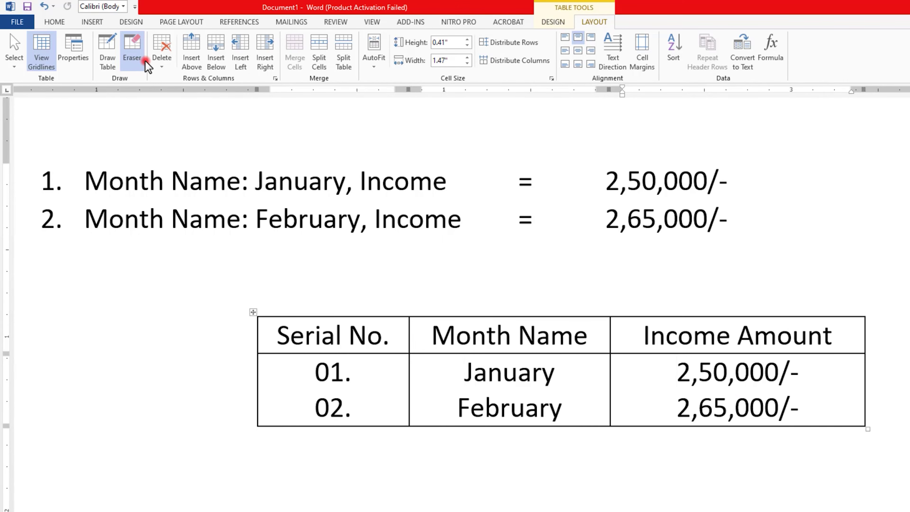
Review the table's properties for table alignment, row height, column width, cell alignment and alt text without changing anything.
{"action": "left_click", "coordinate": [76, 54]}
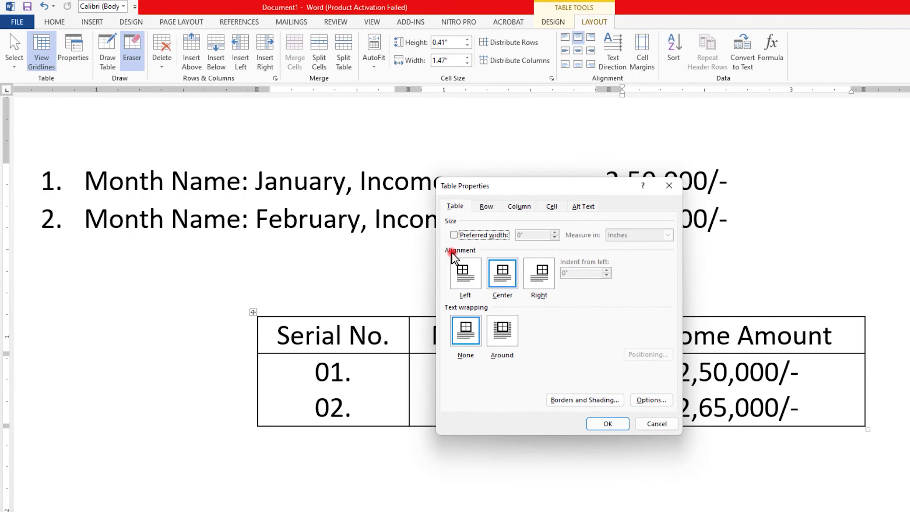
{"action": "left_click", "coordinate": [501, 281]}
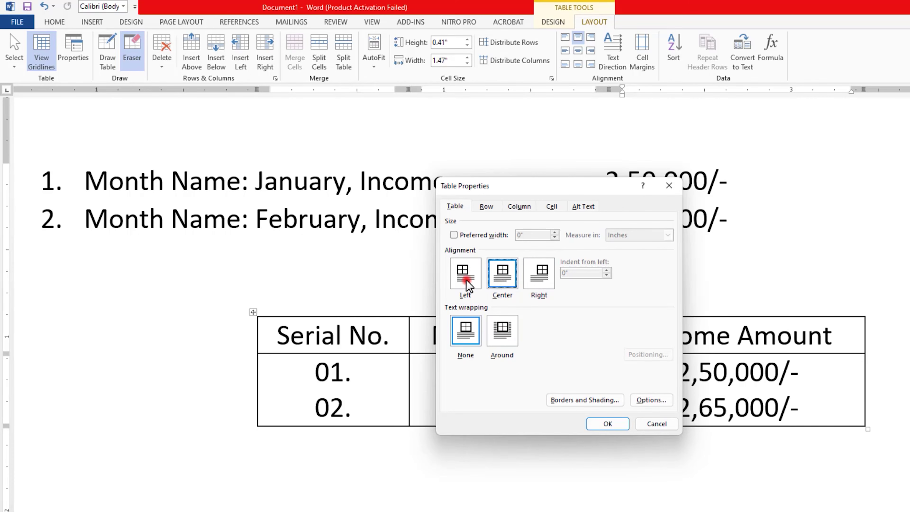
{"action": "left_click", "coordinate": [486, 207]}
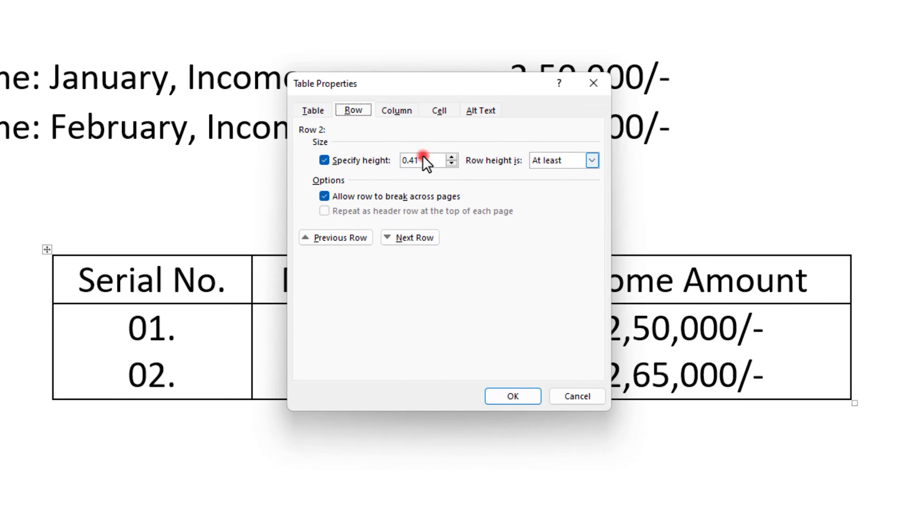
{"action": "left_click", "coordinate": [398, 109]}
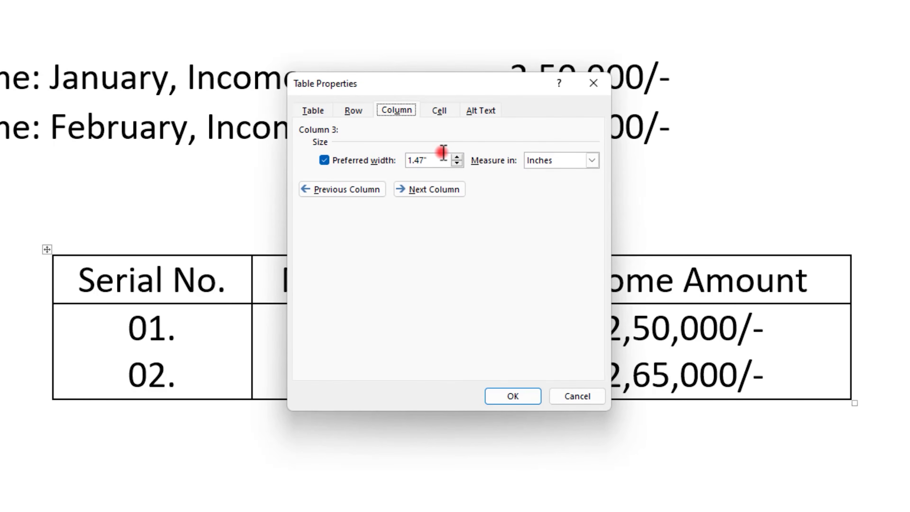
{"action": "left_click", "coordinate": [439, 110]}
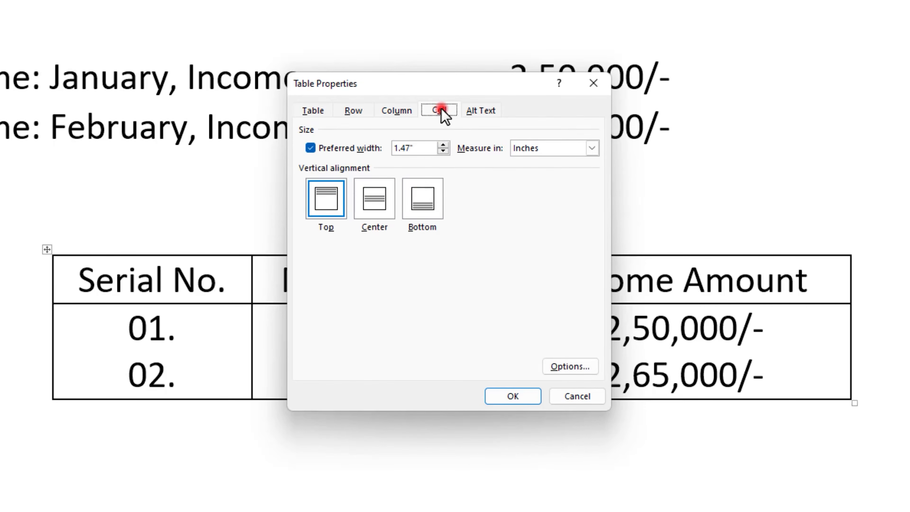
{"action": "left_click", "coordinate": [491, 112]}
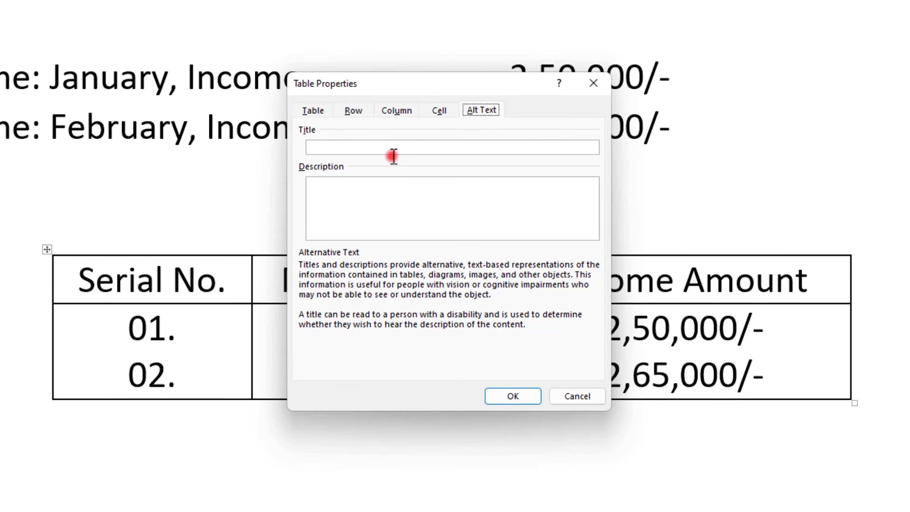
{"action": "left_click", "coordinate": [579, 397]}
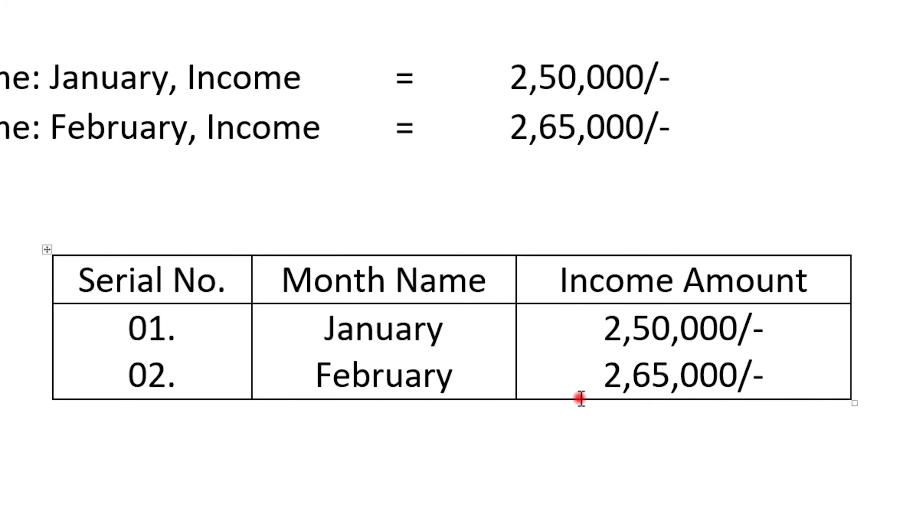
Convert the two numbered income lines above the table into a three-column table, separating the text at tabs.
{"action": "left_click", "coordinate": [51, 23]}
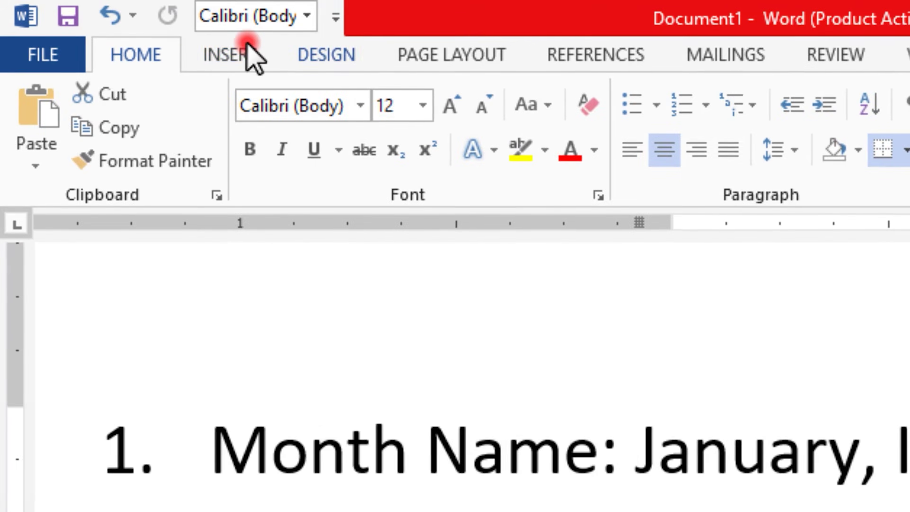
{"action": "left_click", "coordinate": [248, 43]}
{"action": "left_click", "coordinate": [213, 164]}
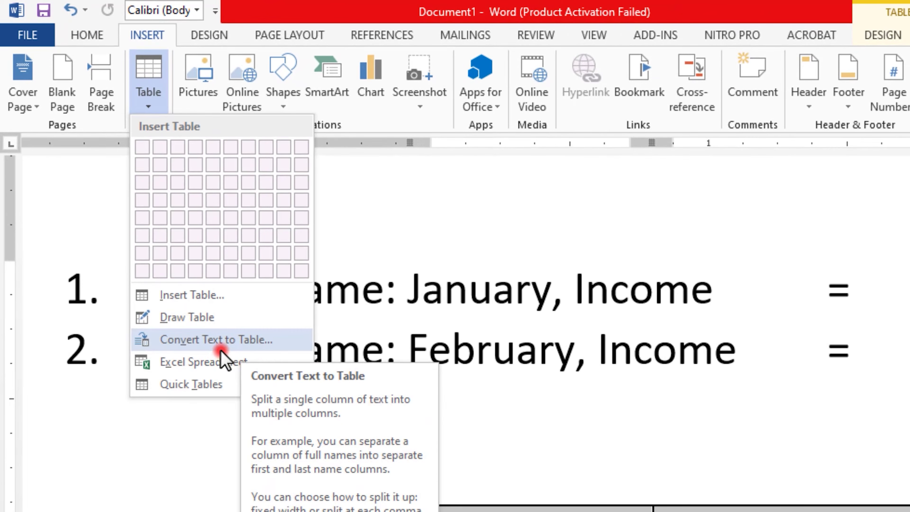
{"action": "left_click", "coordinate": [443, 372]}
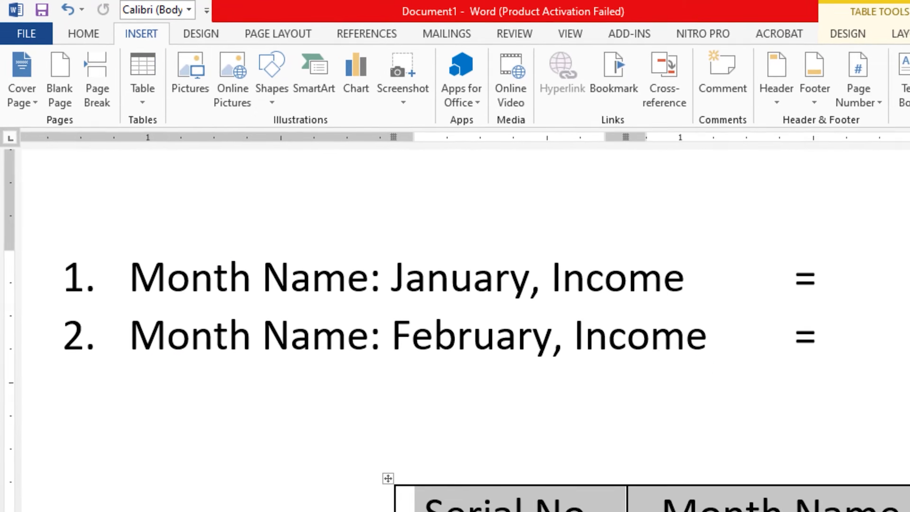
{"action": "left_click", "coordinate": [12, 314]}
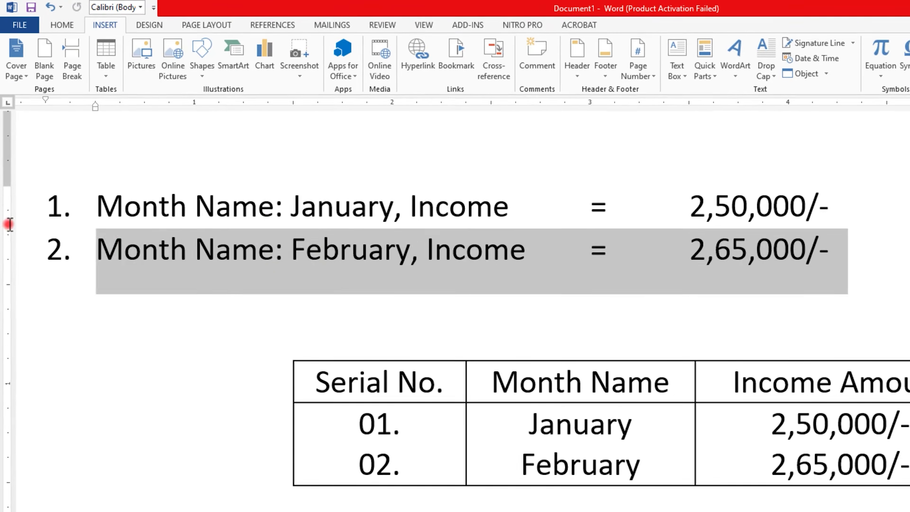
{"action": "left_click_drag", "start_coordinate": [9, 225], "coordinate": [8, 206]}
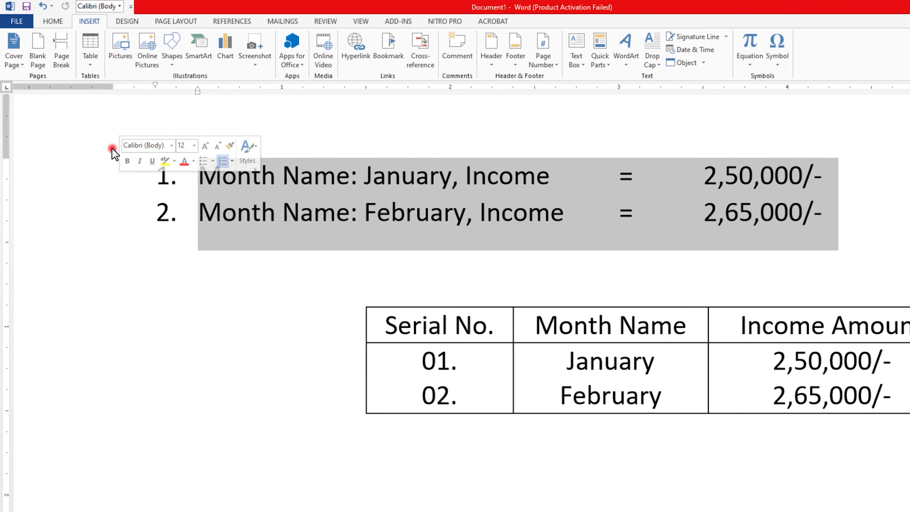
{"action": "left_click", "coordinate": [106, 53]}
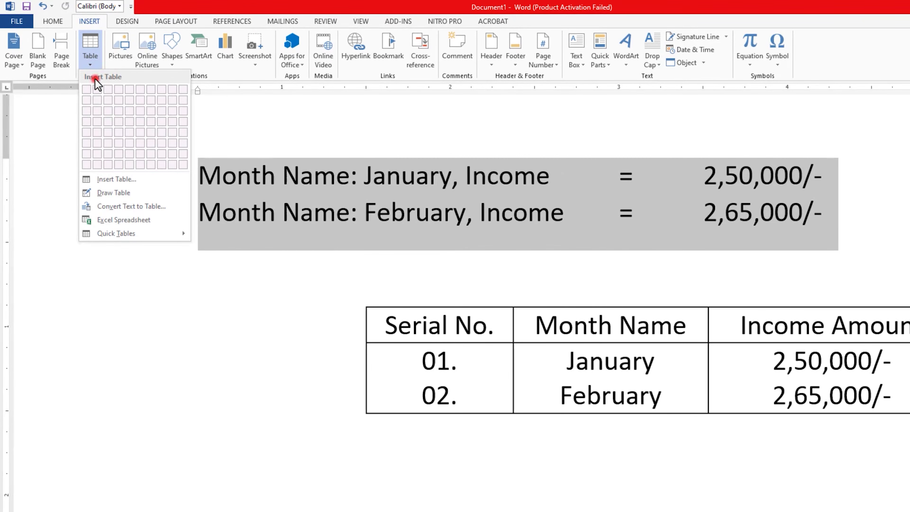
{"action": "left_click", "coordinate": [126, 206]}
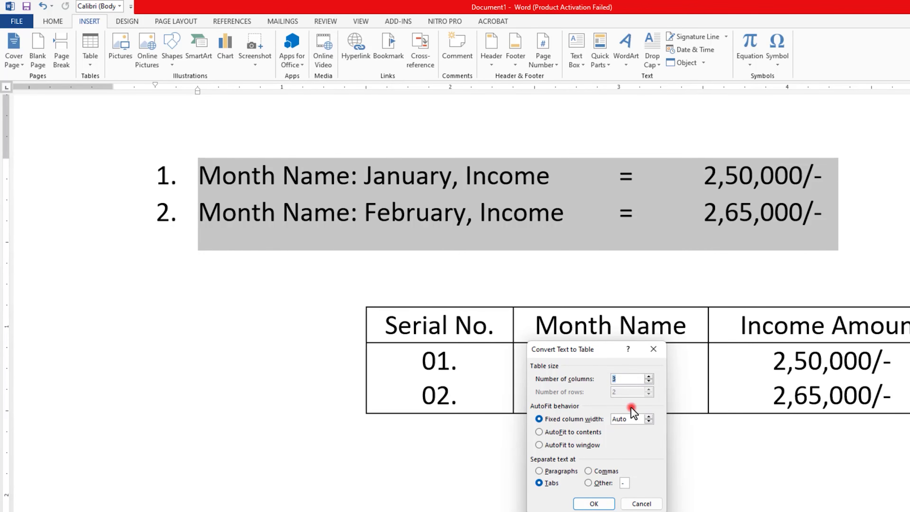
{"action": "left_click", "coordinate": [594, 504]}
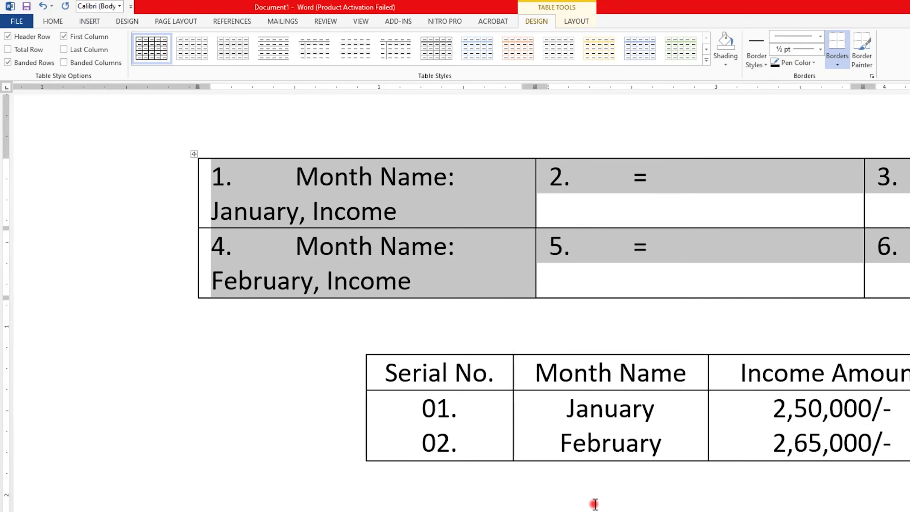
Undo the conversion of the numbered income lines into a table.
{"action": "scroll", "coordinate": [600, 251], "scroll_direction": "down", "scroll_amount": 9, "text": "ctrl"}
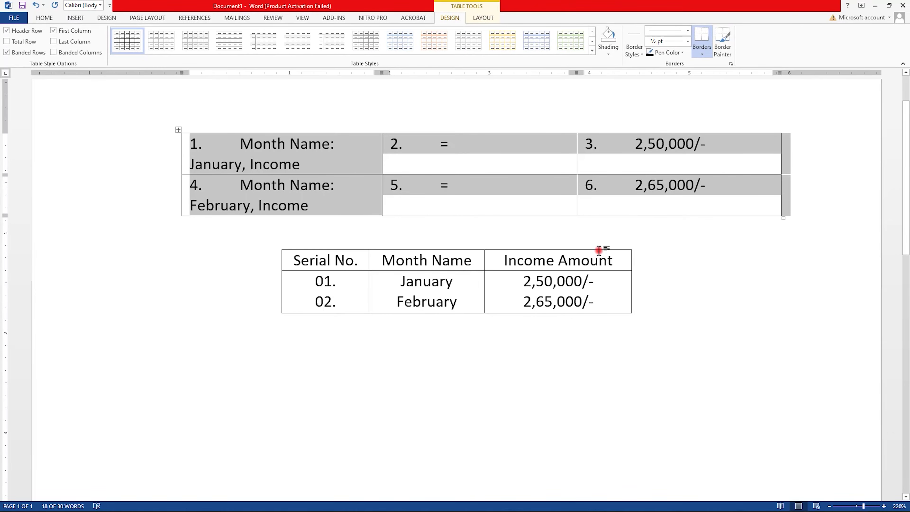
{"action": "scroll", "coordinate": [599, 250], "scroll_direction": "up", "scroll_amount": 2}
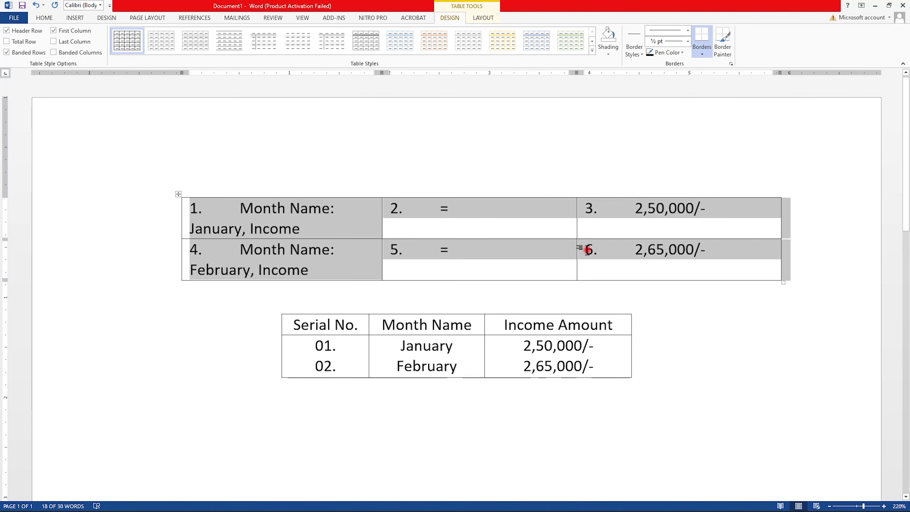
{"action": "key", "text": "ctrl+z"}
Insert an embedded Excel spreadsheet in the blank area below the income table and dismiss the activation notice.
{"action": "left_click", "coordinate": [390, 244]}
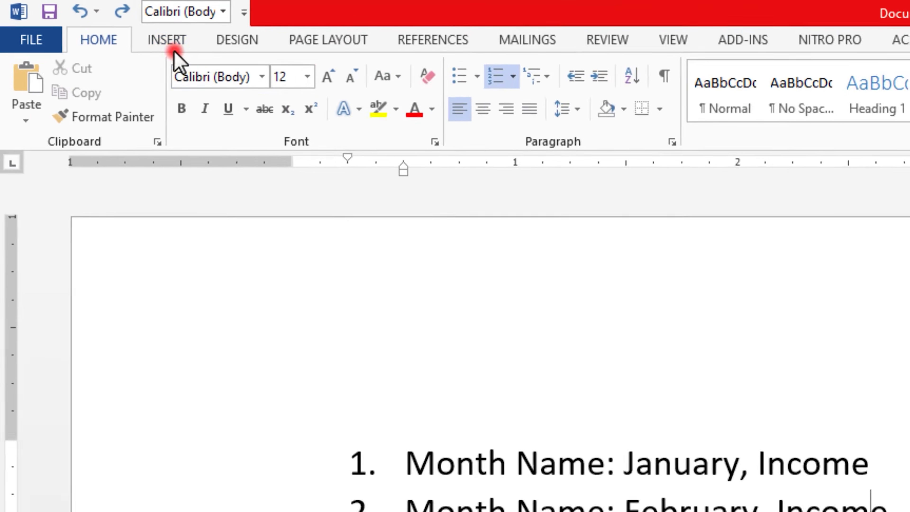
{"action": "left_click", "coordinate": [174, 50]}
{"action": "left_click", "coordinate": [177, 118]}
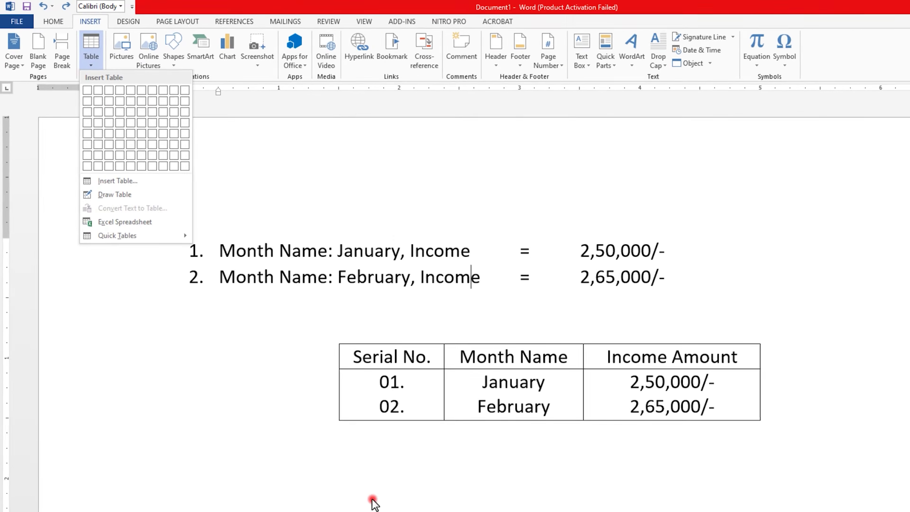
{"action": "left_click", "coordinate": [372, 502]}
{"action": "scroll", "coordinate": [229, 283], "scroll_direction": "down", "scroll_amount": 5}
{"action": "scroll", "coordinate": [230, 284], "scroll_direction": "up", "scroll_amount": 3}
{"action": "left_click", "coordinate": [232, 373]}
{"action": "scroll", "coordinate": [230, 283], "scroll_direction": "up", "scroll_amount": 1}
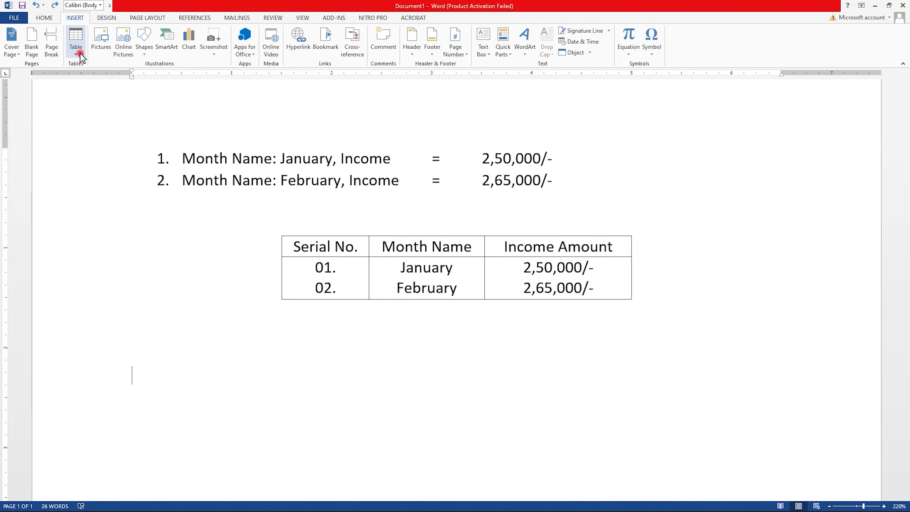
{"action": "left_click", "coordinate": [80, 53]}
{"action": "left_click", "coordinate": [109, 184]}
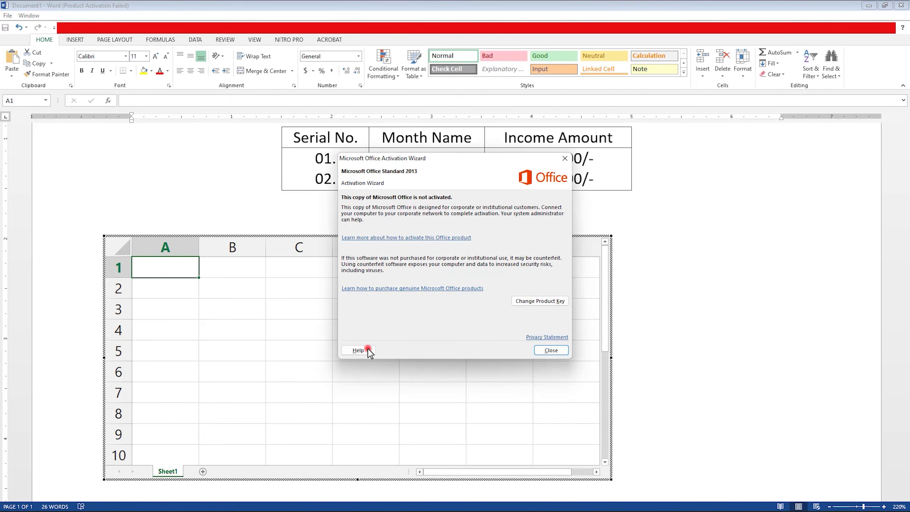
{"action": "left_click", "coordinate": [544, 350]}
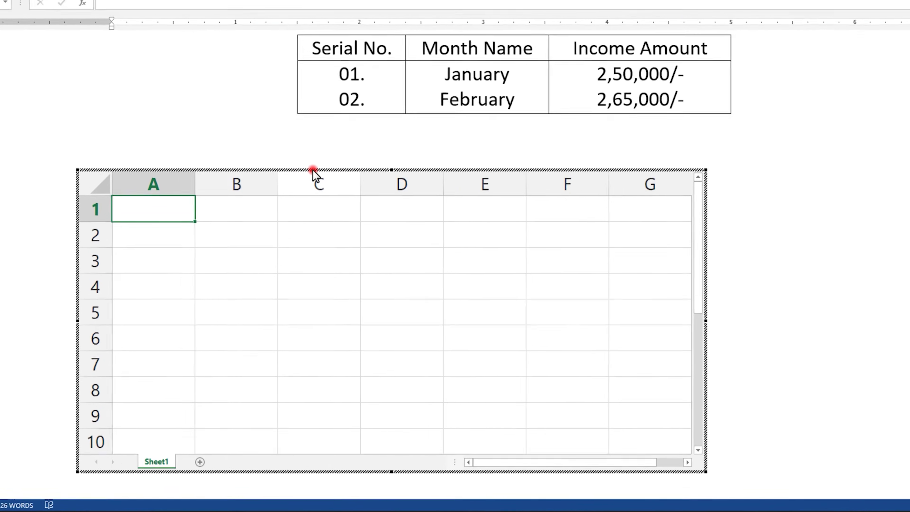
Enter 1000 in cell A2 and 100 in cell A3 of the embedded spreadsheet.
{"action": "left_click", "coordinate": [177, 247]}
{"action": "left_click", "coordinate": [166, 190]}
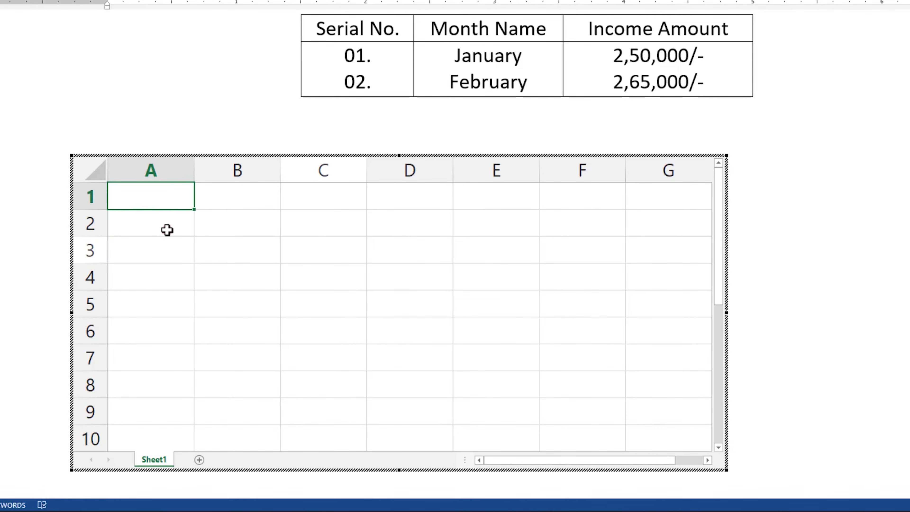
{"action": "left_click", "coordinate": [166, 230]}
{"action": "type", "text": "10"}
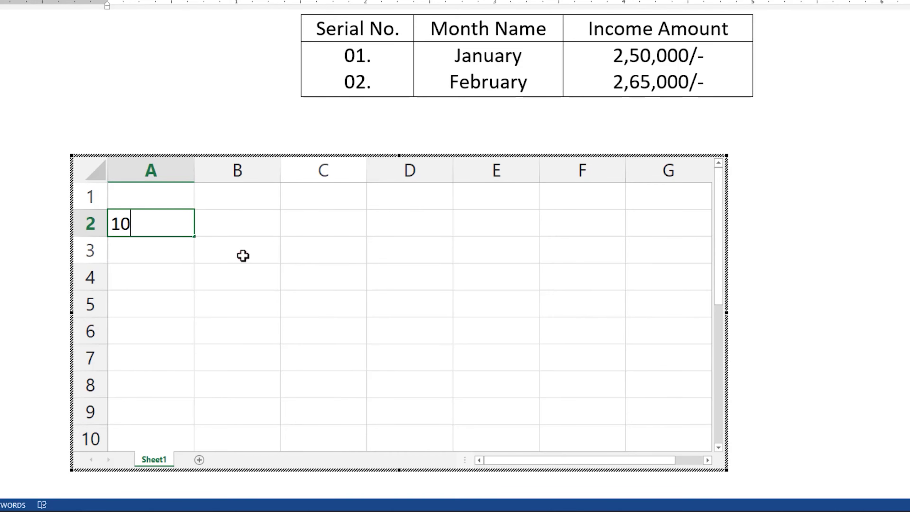
{"action": "type", "text": "00"}
{"action": "key", "text": "Return"}
{"action": "type", "text": "100"}
{"action": "key", "text": "Return"}
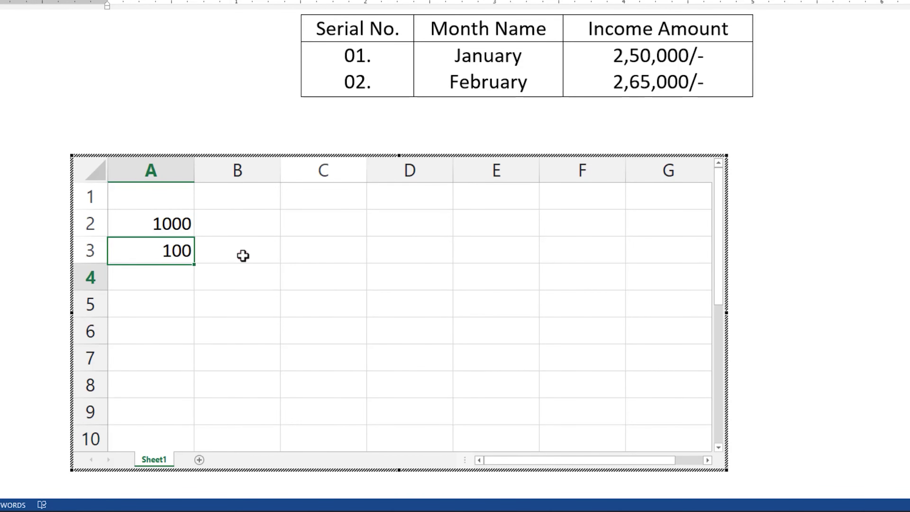
Try to extend the A2:A3 number series down to A5 by autofill, and undo the fill.
{"action": "left_click_drag", "start_coordinate": [180, 226], "coordinate": [180, 246]}
{"action": "left_click_drag", "start_coordinate": [196, 278], "coordinate": [195, 308]}
{"action": "left_click", "coordinate": [253, 320]}
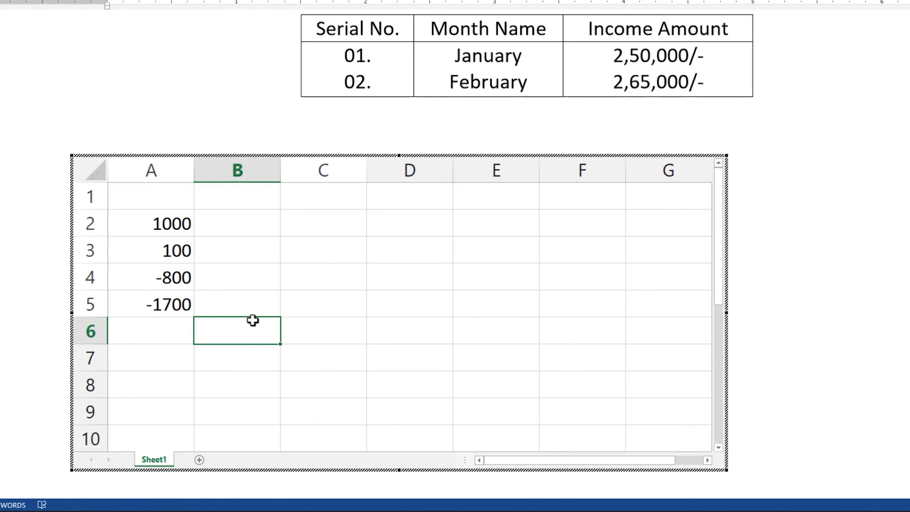
{"action": "key", "text": "ctrl+z"}
Add cells A2 and A3 with a formula in A4 of the embedded spreadsheet and make the result bold.
{"action": "left_click", "coordinate": [179, 276]}
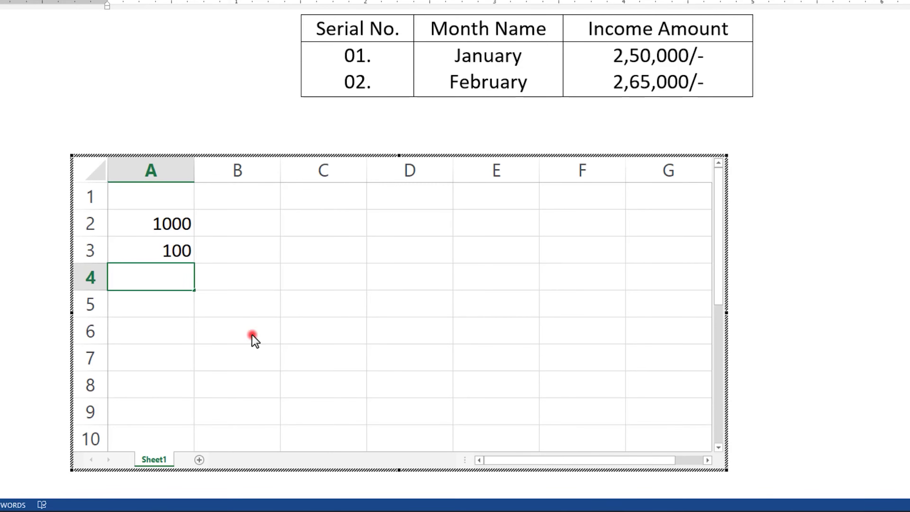
{"action": "type", "text": "="}
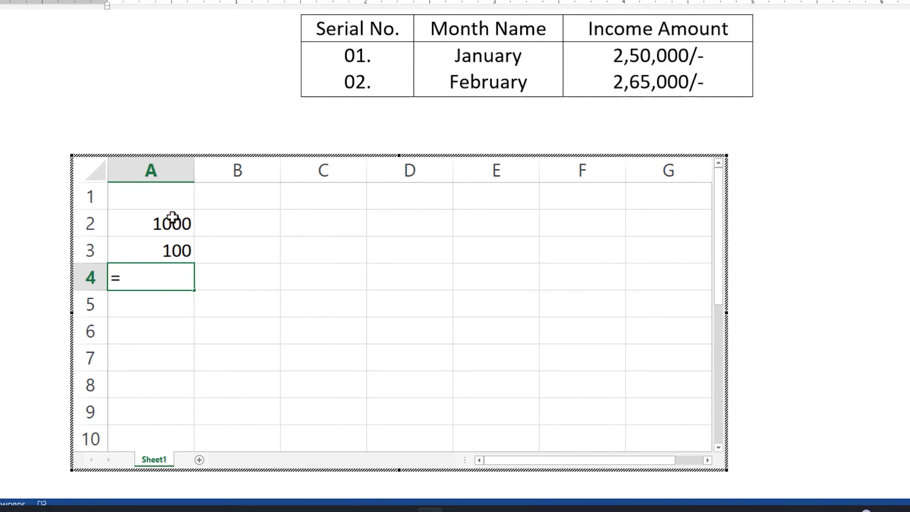
{"action": "left_click", "coordinate": [173, 219]}
{"action": "type", "text": "+"}
{"action": "left_click", "coordinate": [162, 254]}
{"action": "key", "text": "Return"}
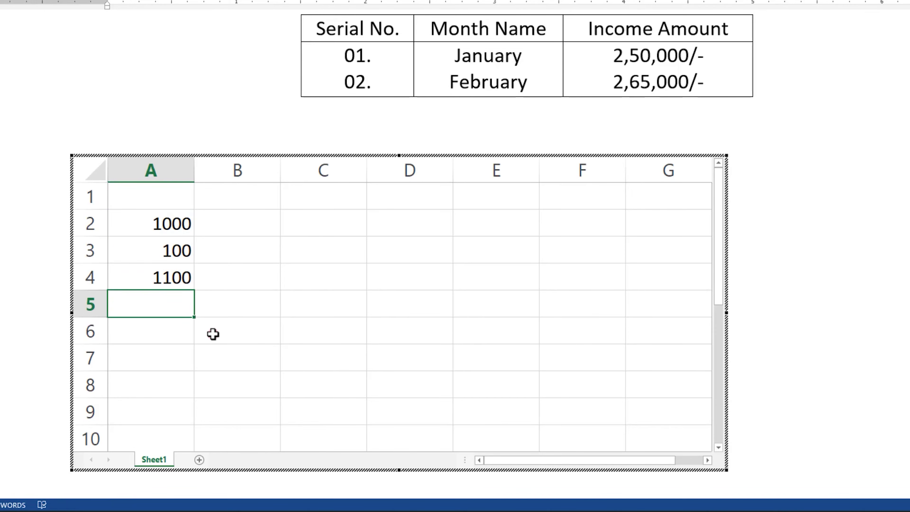
{"action": "left_click", "coordinate": [186, 278]}
{"action": "key", "text": "ctrl+b"}
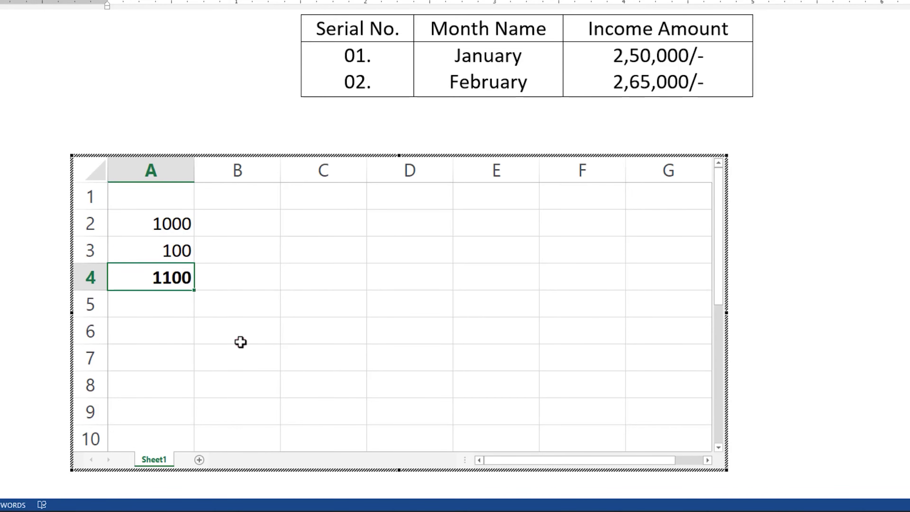
Try Flash Fill in the empty cell B6 and dismiss the notice.
{"action": "left_click", "coordinate": [240, 341]}
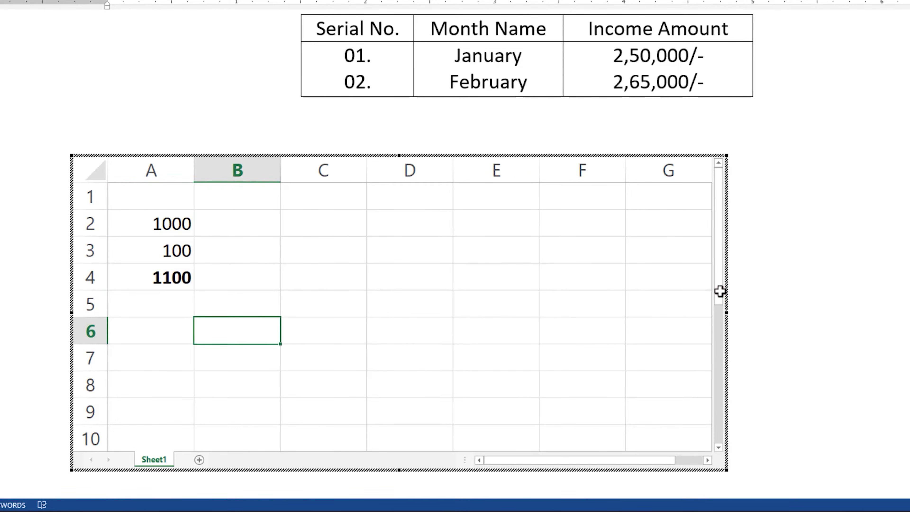
{"action": "key", "text": "ctrl+e"}
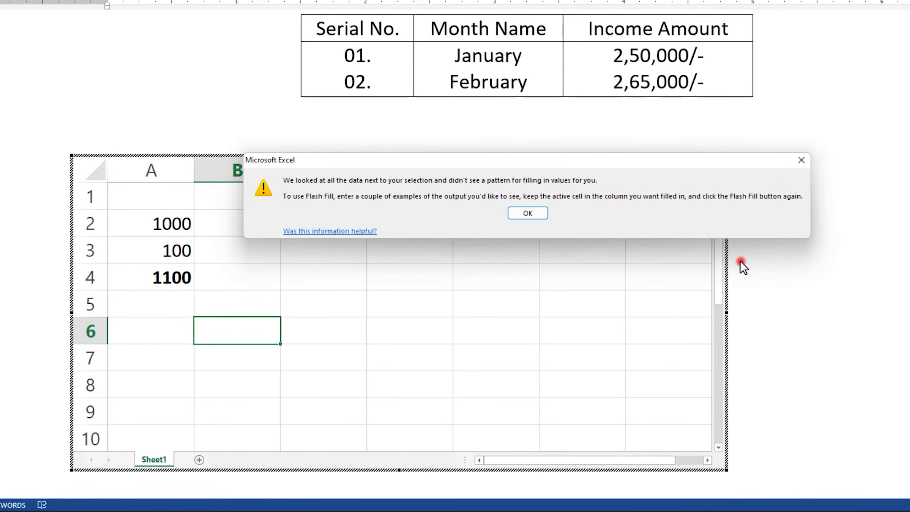
{"action": "left_click", "coordinate": [808, 162]}
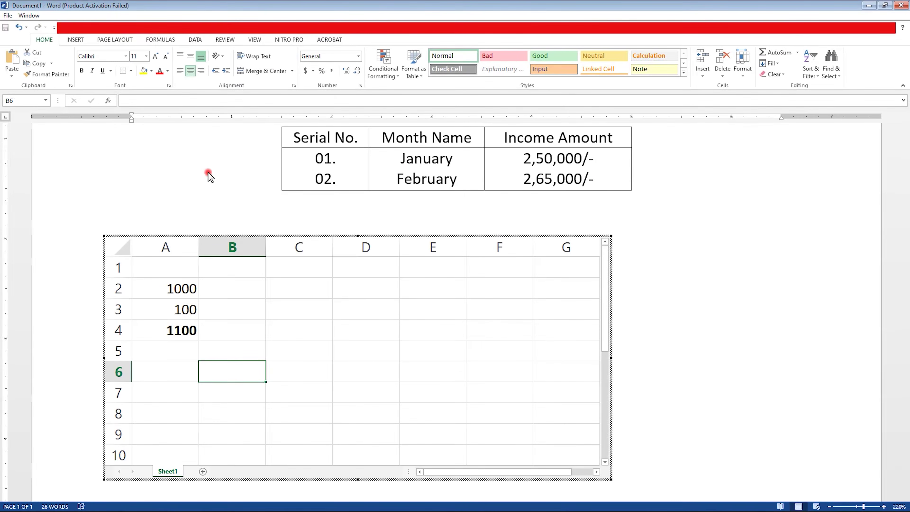
Widen the embedded spreadsheet to show nine columns, leave cell editing, and move the object slightly to the right on the page.
{"action": "left_click", "coordinate": [201, 247]}
{"action": "left_click", "coordinate": [114, 242]}
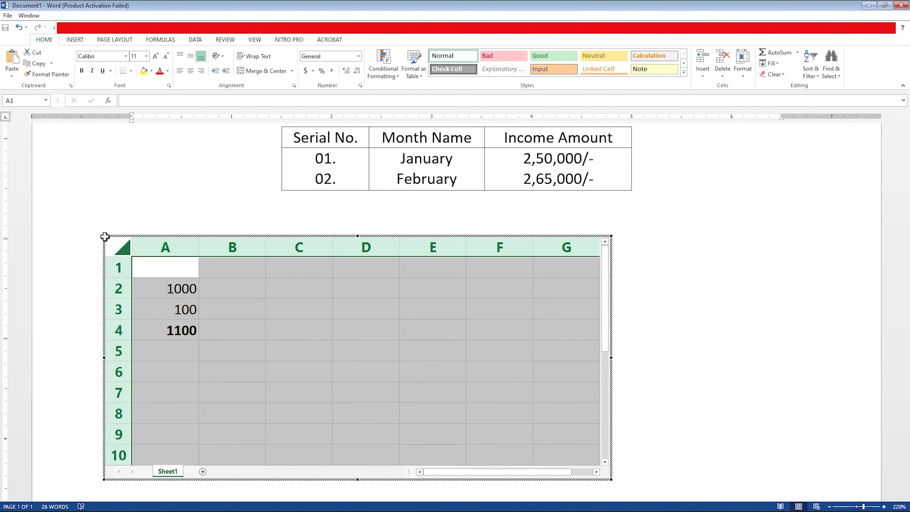
{"action": "left_click", "coordinate": [569, 242]}
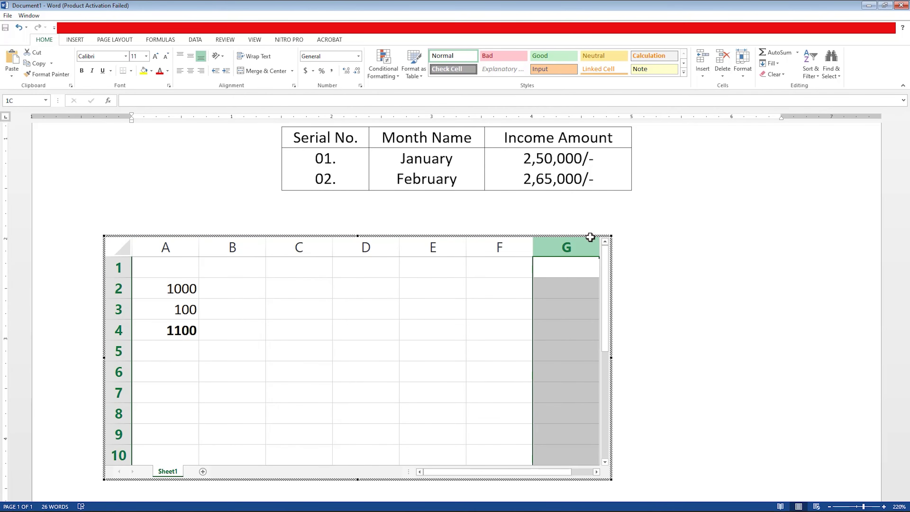
{"action": "left_click_drag", "start_coordinate": [604, 237], "coordinate": [745, 221]}
{"action": "left_click", "coordinate": [757, 329]}
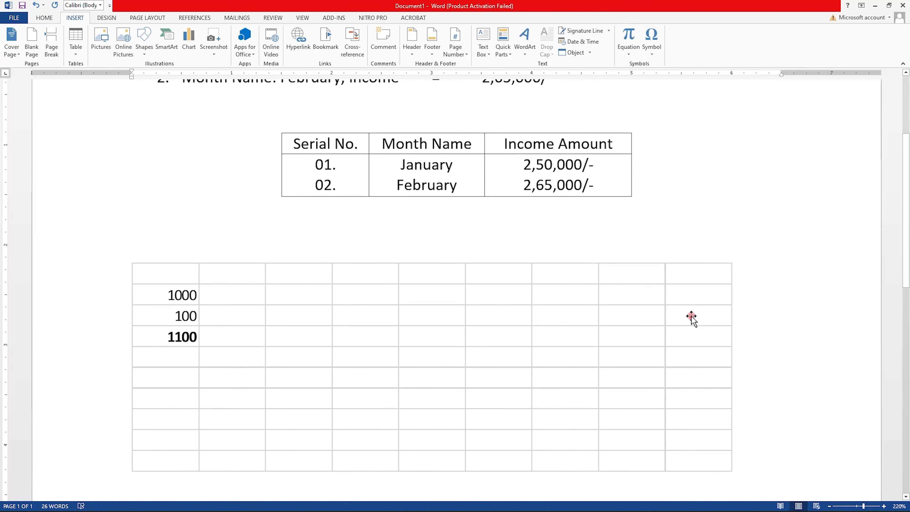
{"action": "left_click_drag", "start_coordinate": [691, 317], "coordinate": [740, 309]}
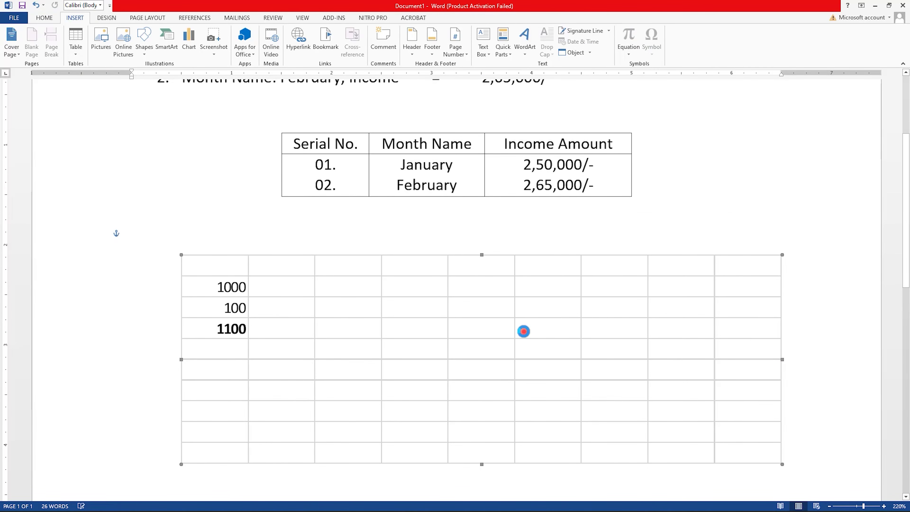
Reopen the embedded spreadsheet, dismiss the activation notice, look over its rows, and return to the document.
{"action": "double_click", "coordinate": [523, 332]}
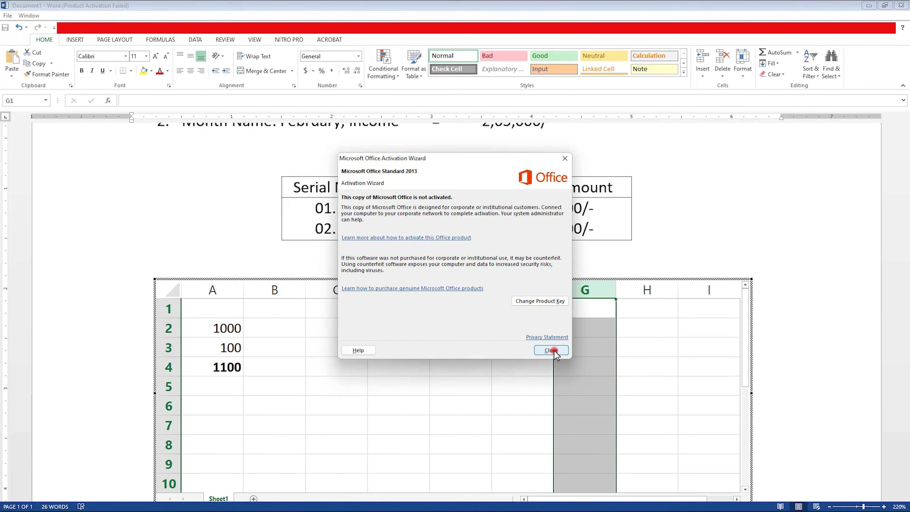
{"action": "left_click", "coordinate": [551, 349]}
{"action": "scroll", "coordinate": [553, 351], "scroll_direction": "down", "scroll_amount": 1}
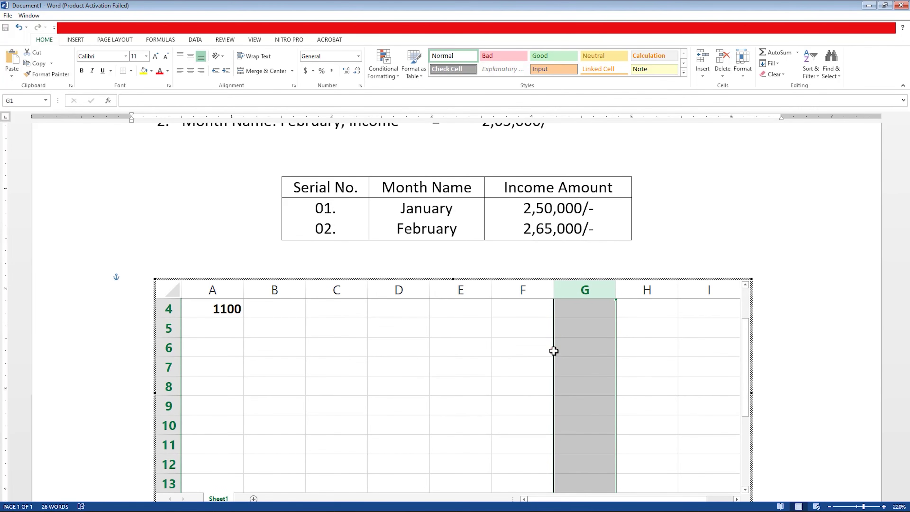
{"action": "scroll", "coordinate": [554, 350], "scroll_direction": "up", "scroll_amount": 1}
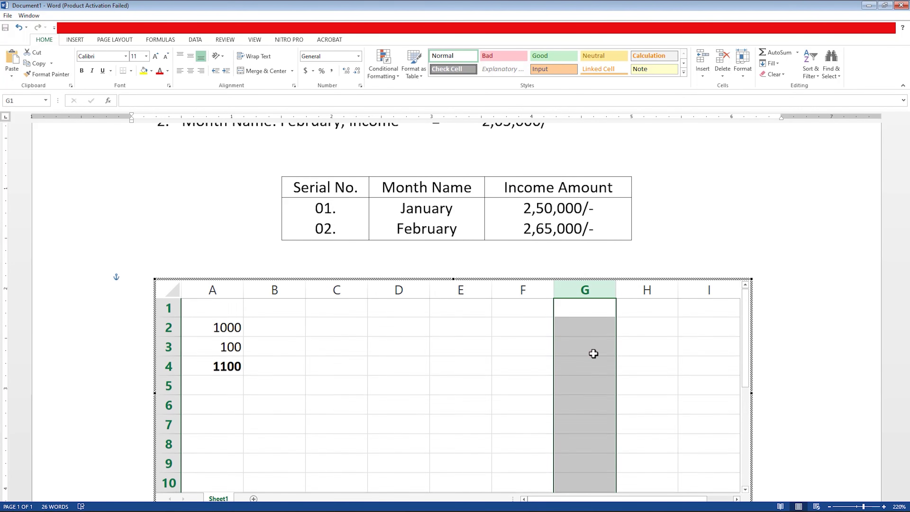
{"action": "left_click", "coordinate": [775, 366]}
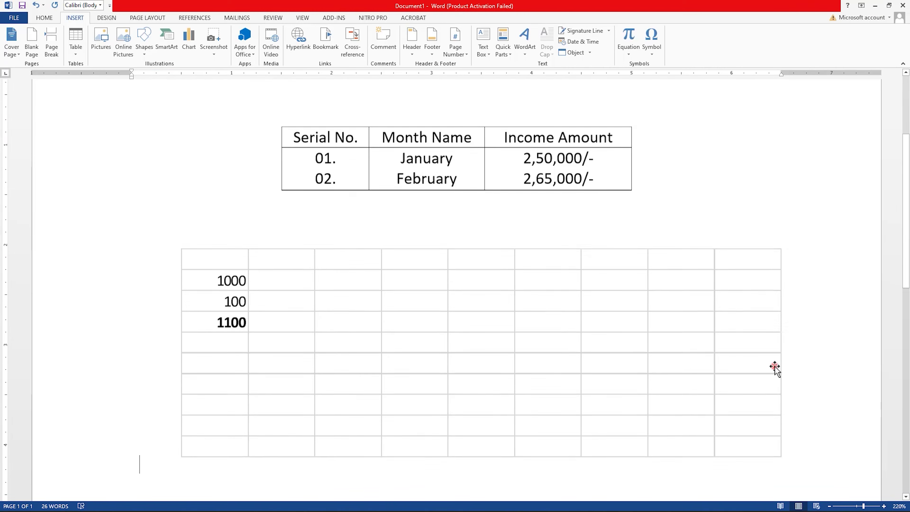
Delete the embedded spreadsheet object below the income table.
{"action": "scroll", "coordinate": [775, 366], "scroll_direction": "up", "scroll_amount": 3}
{"action": "scroll", "coordinate": [708, 344], "scroll_direction": "down", "scroll_amount": 3}
{"action": "left_click", "coordinate": [267, 387]}
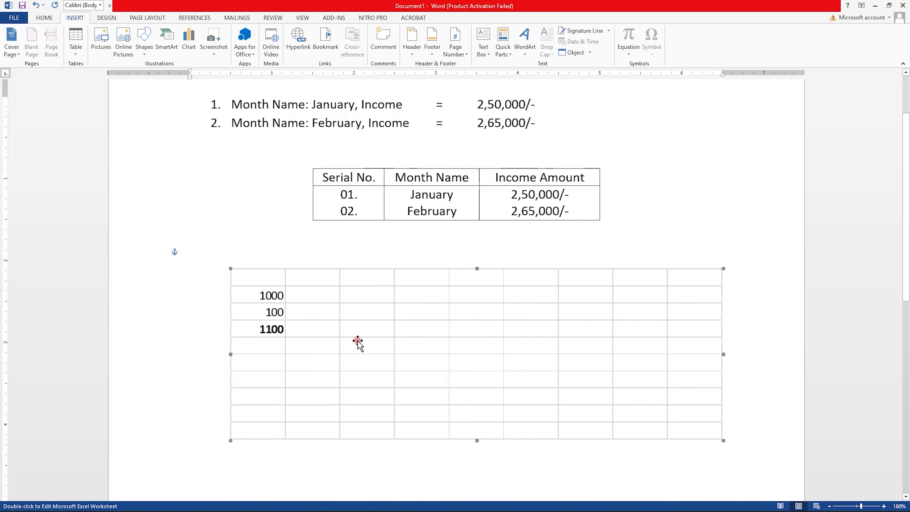
{"action": "key", "text": "Delete"}
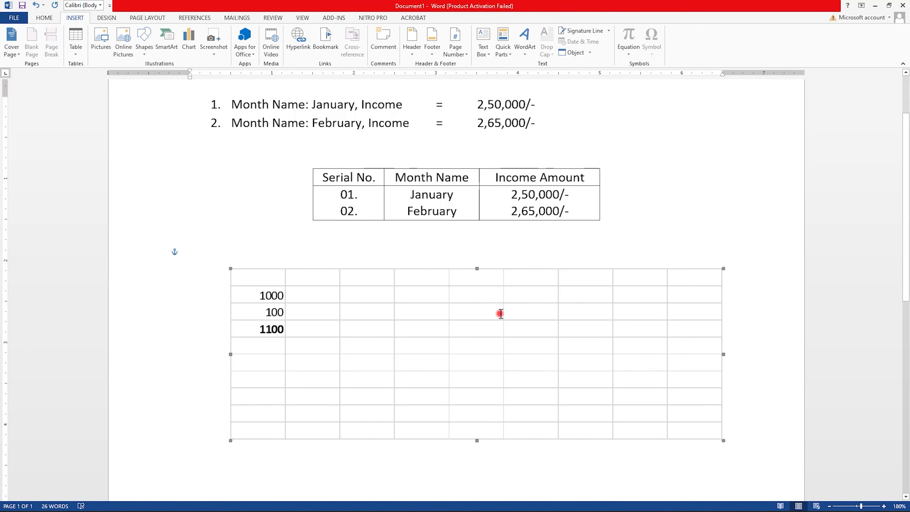
Insert the built-in Calendar 3 quick table in the blank area below the income table.
{"action": "left_click", "coordinate": [81, 51]}
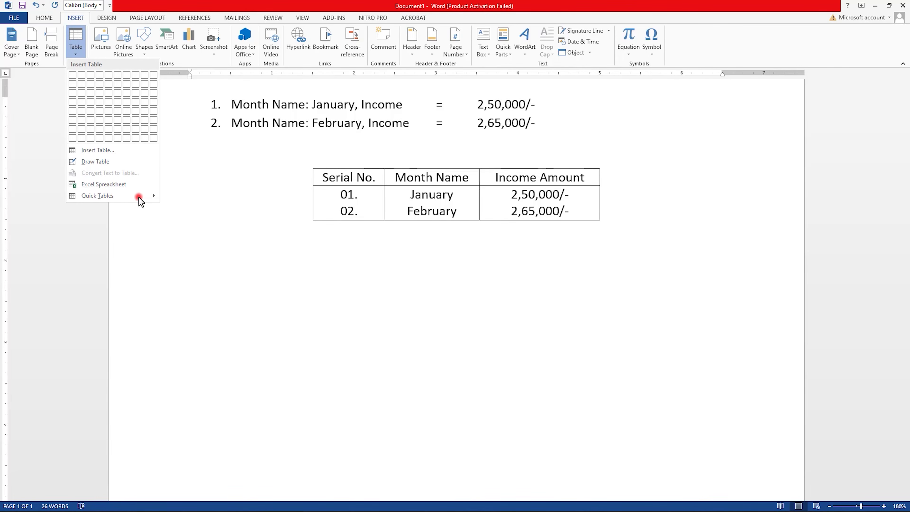
{"action": "left_click", "coordinate": [411, 260]}
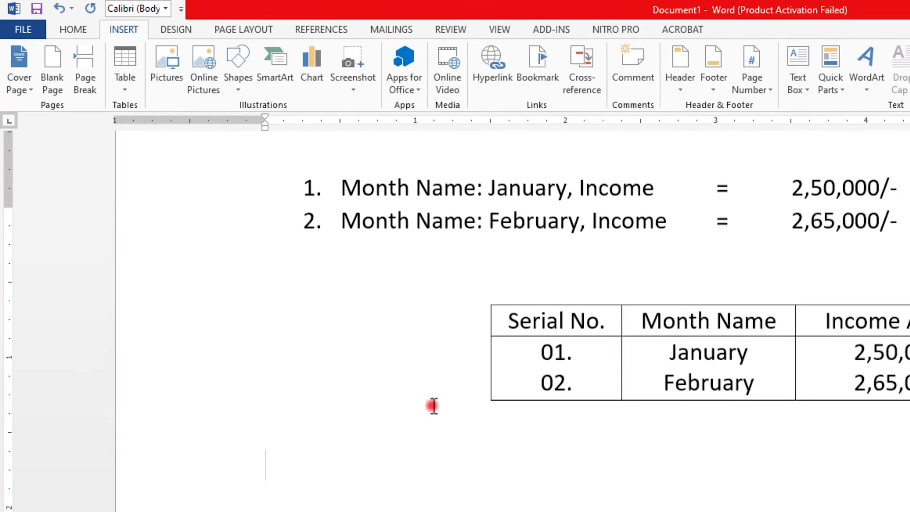
{"action": "left_click", "coordinate": [76, 39]}
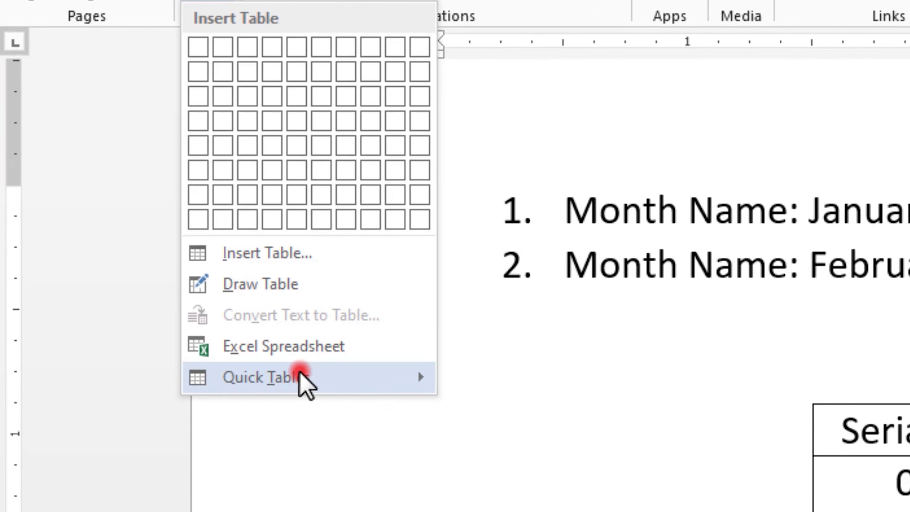
{"action": "left_click", "coordinate": [300, 375]}
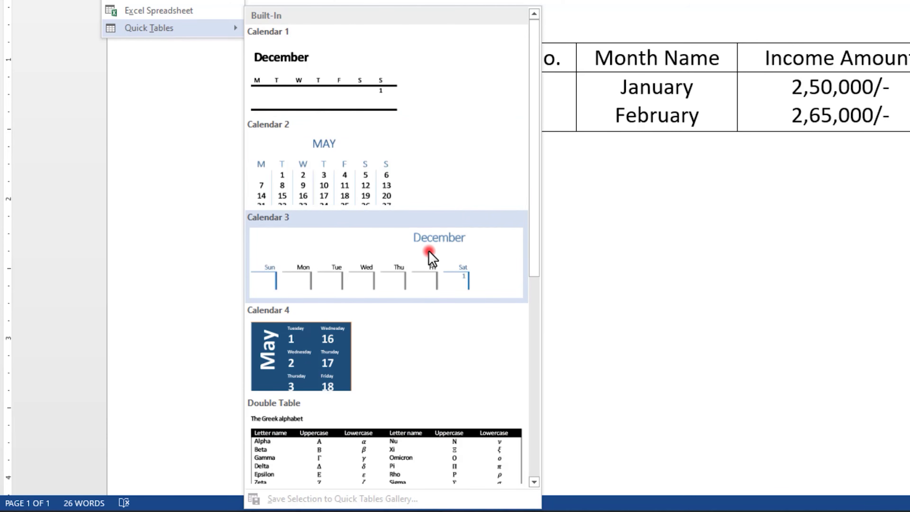
{"action": "scroll", "coordinate": [432, 257], "scroll_direction": "down", "scroll_amount": 4}
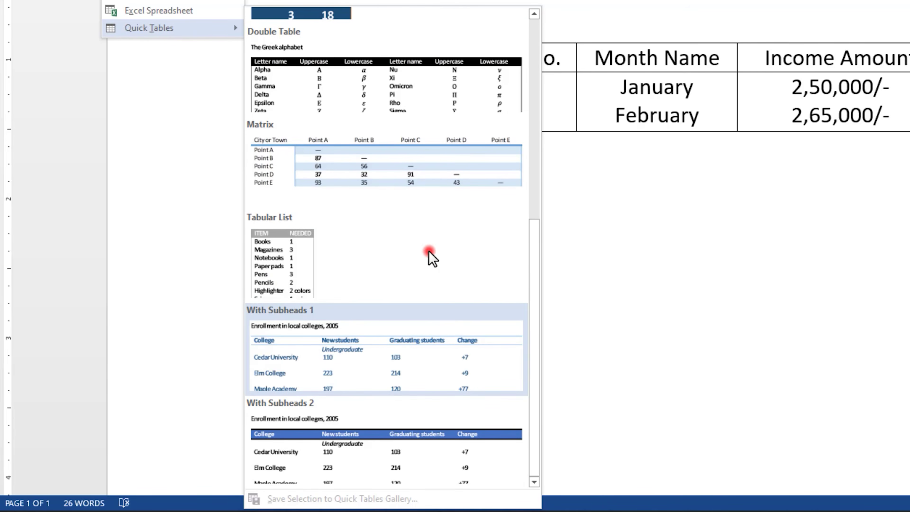
{"action": "scroll", "coordinate": [422, 412], "scroll_direction": "up", "scroll_amount": 4}
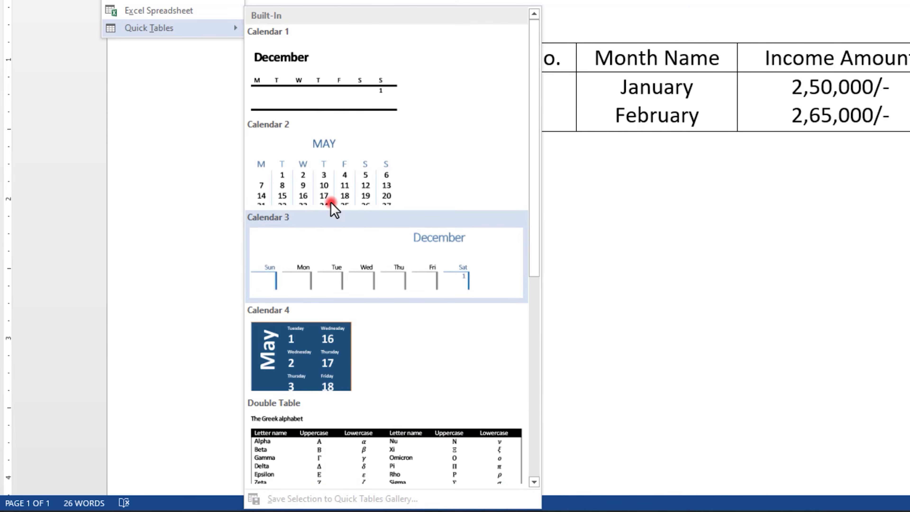
{"action": "left_click", "coordinate": [453, 275]}
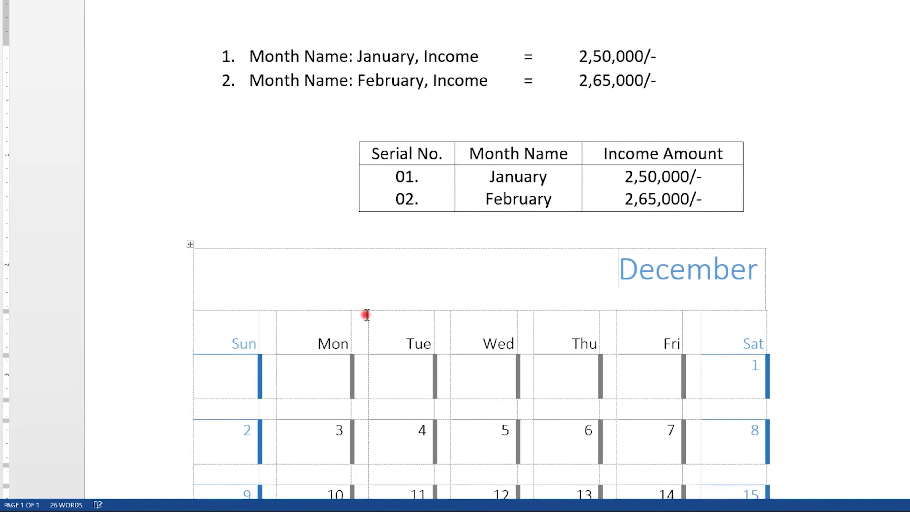
Clear the contents of the December calendar and delete the whole calendar table.
{"action": "scroll", "coordinate": [396, 314], "scroll_direction": "down", "scroll_amount": 5}
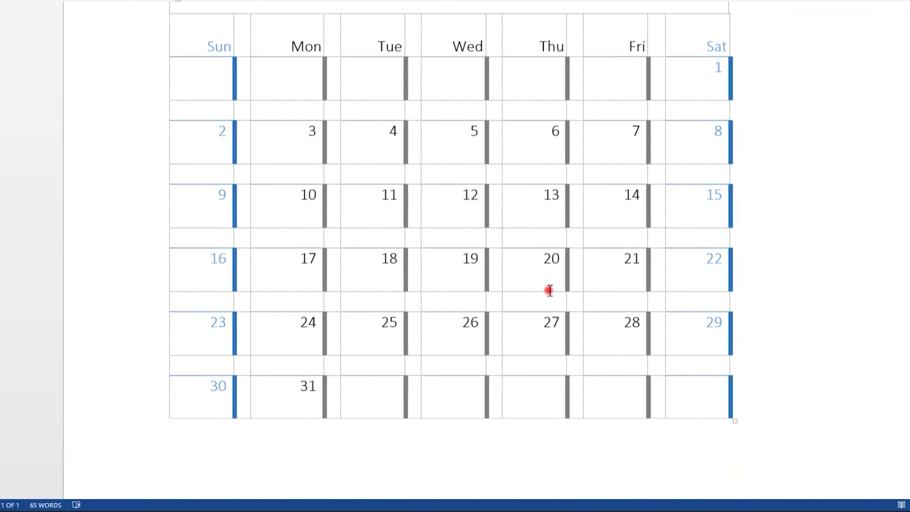
{"action": "scroll", "coordinate": [550, 290], "scroll_direction": "down", "scroll_amount": 2}
{"action": "scroll", "coordinate": [550, 290], "scroll_direction": "up", "scroll_amount": 4}
{"action": "scroll", "coordinate": [517, 291], "scroll_direction": "up", "scroll_amount": 5}
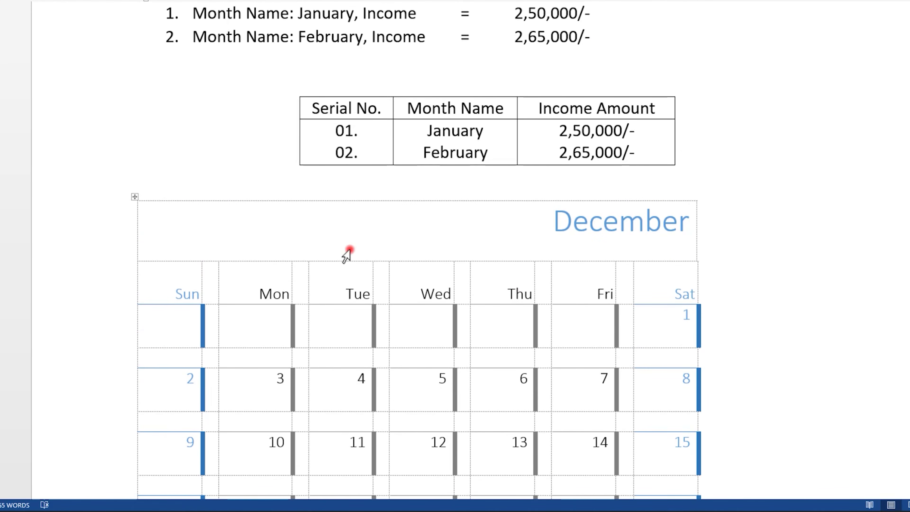
{"action": "left_click", "coordinate": [134, 196]}
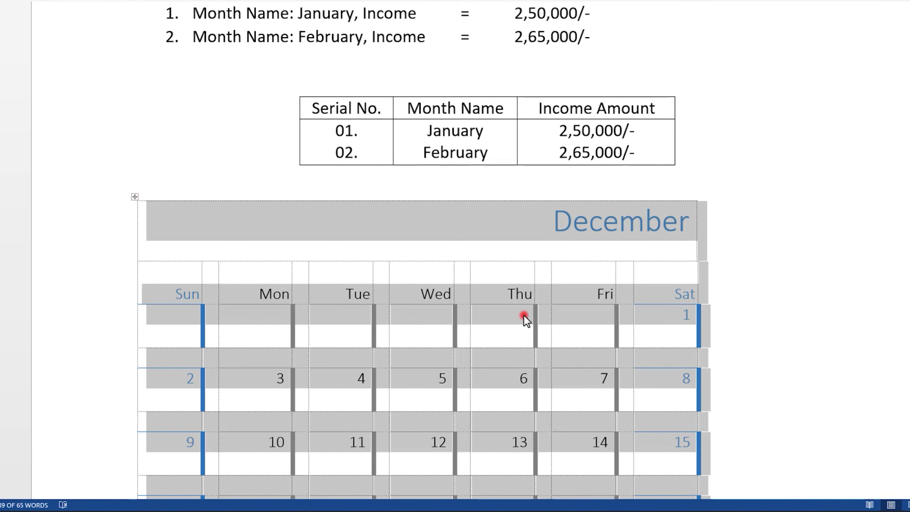
{"action": "key", "text": "Delete"}
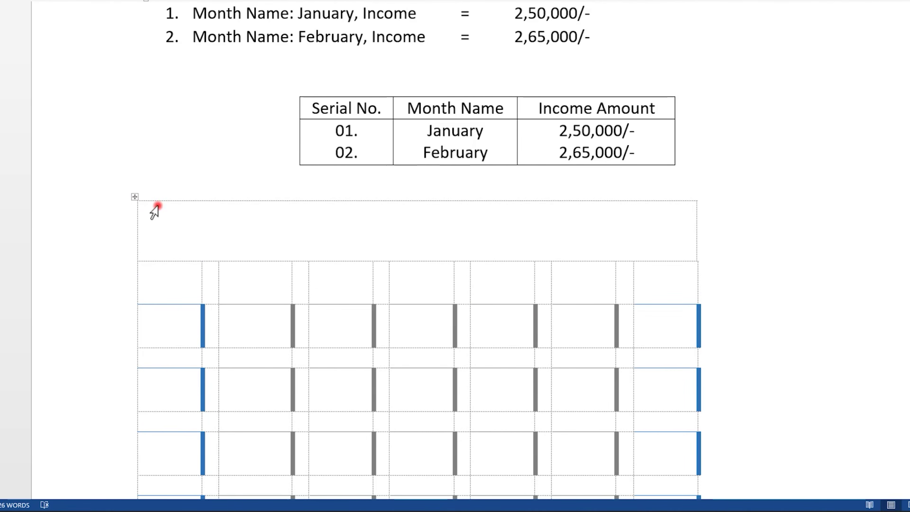
{"action": "right_click", "coordinate": [141, 198]}
{"action": "left_click", "coordinate": [155, 202]}
{"action": "scroll", "coordinate": [157, 201], "scroll_direction": "up", "scroll_amount": 3}
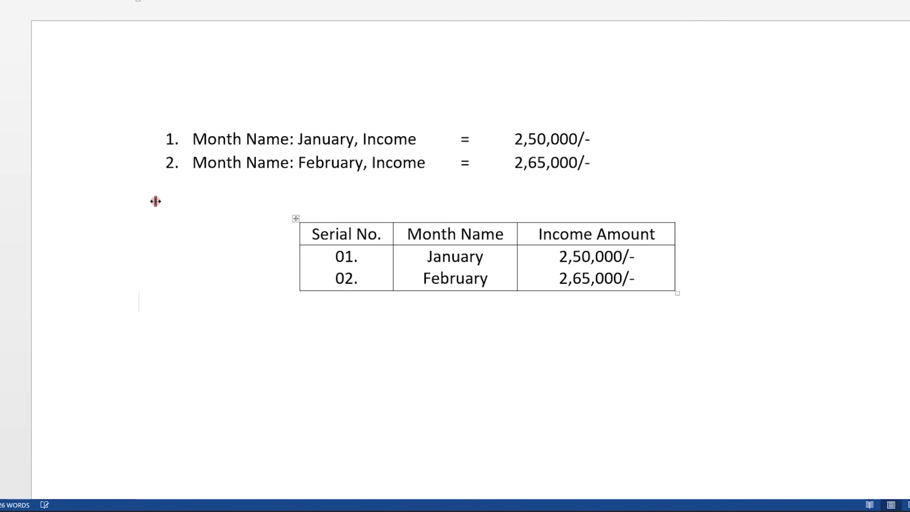
Select the income table and examine the full gallery of table styles, then close it without choosing a style.
{"action": "left_click", "coordinate": [357, 258]}
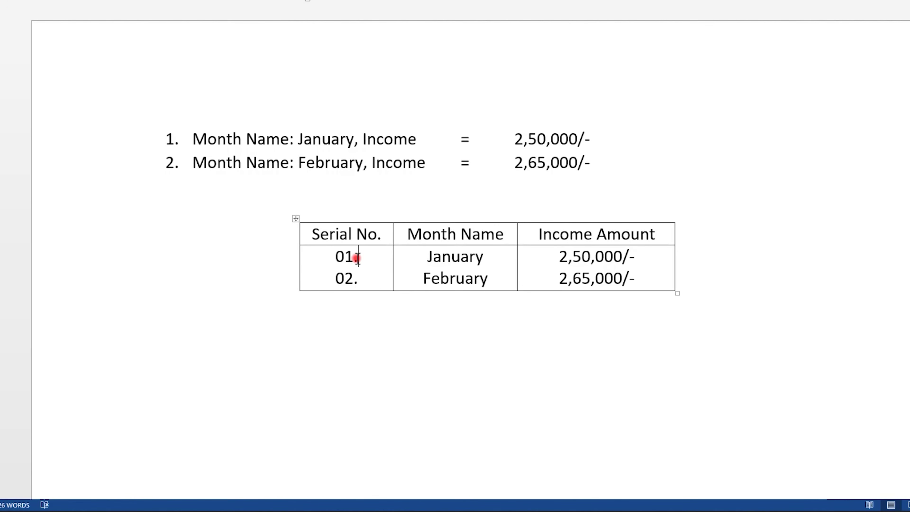
{"action": "left_click", "coordinate": [297, 220]}
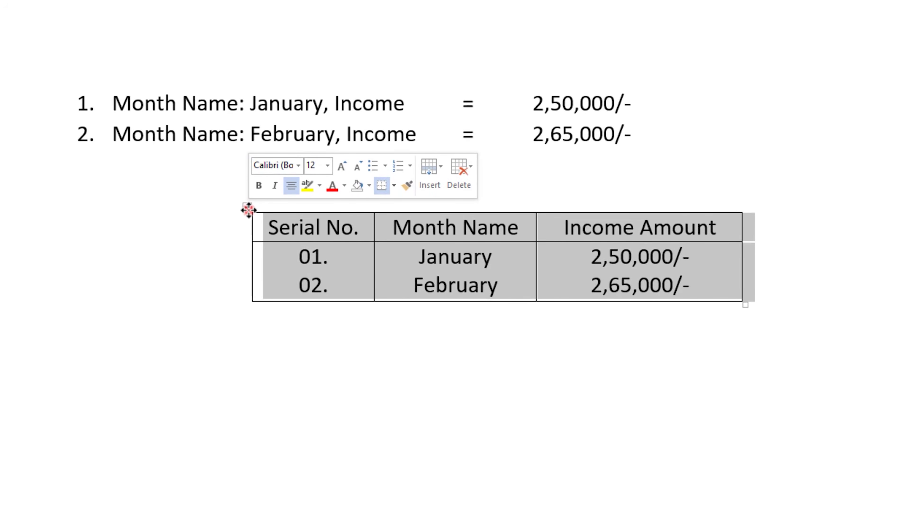
{"action": "left_click", "coordinate": [327, 259]}
{"action": "left_click", "coordinate": [248, 210]}
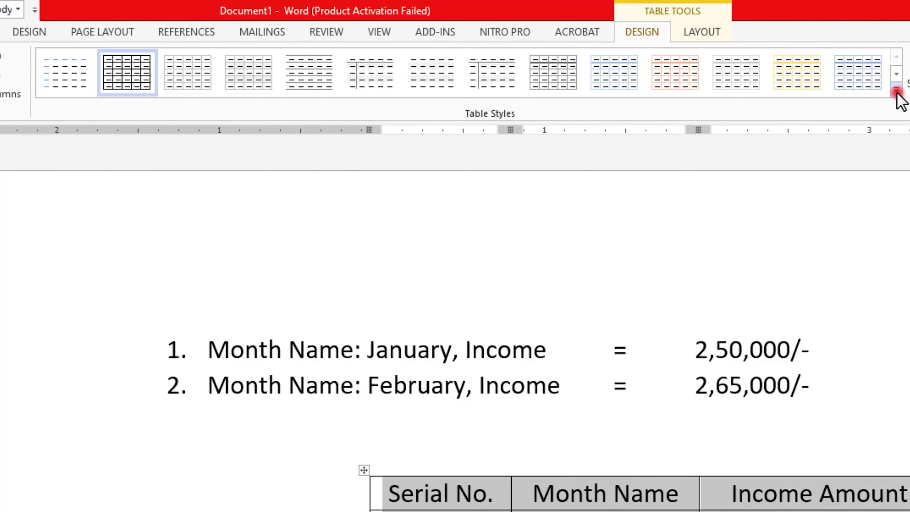
{"action": "left_click", "coordinate": [896, 91]}
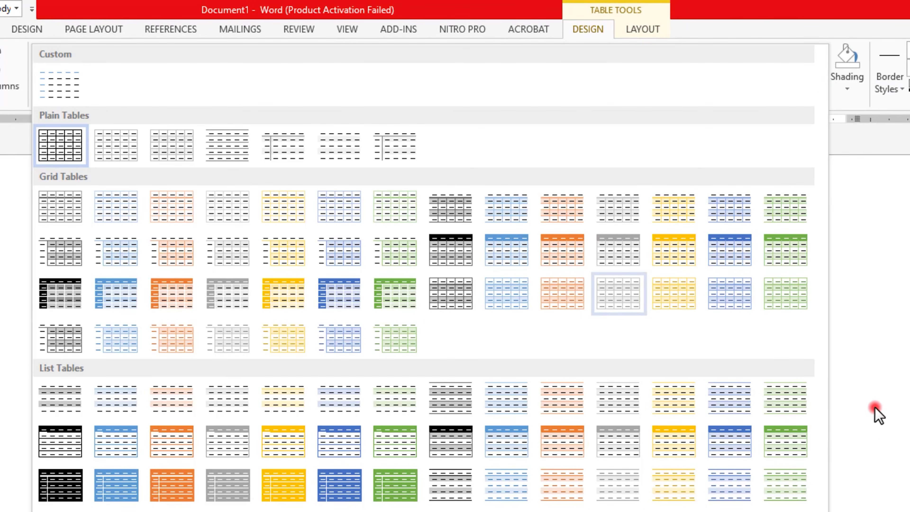
{"action": "key", "text": "Escape"}
Add three blank lines above the income table and select the whole table.
{"action": "left_click", "coordinate": [367, 408]}
{"action": "key", "text": "Return"}
{"action": "key", "text": "Return"}
{"action": "key", "text": "Return"}
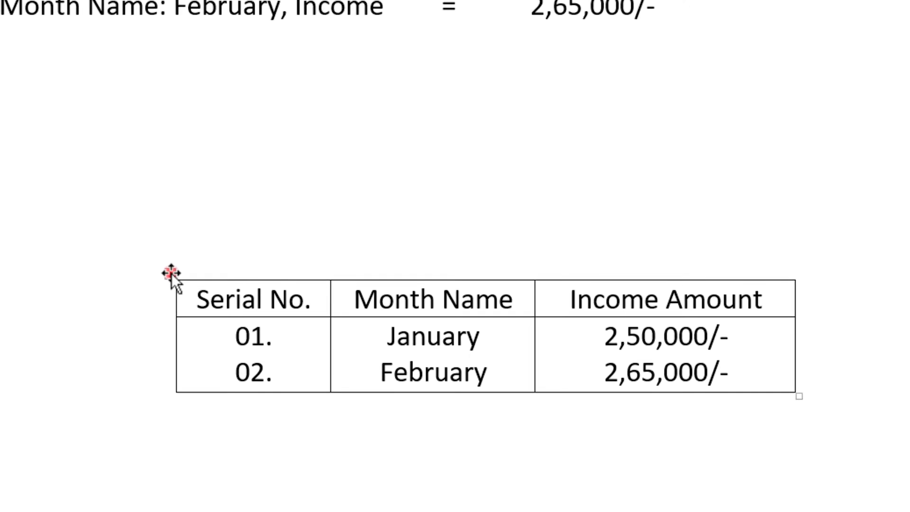
{"action": "left_click", "coordinate": [124, 212]}
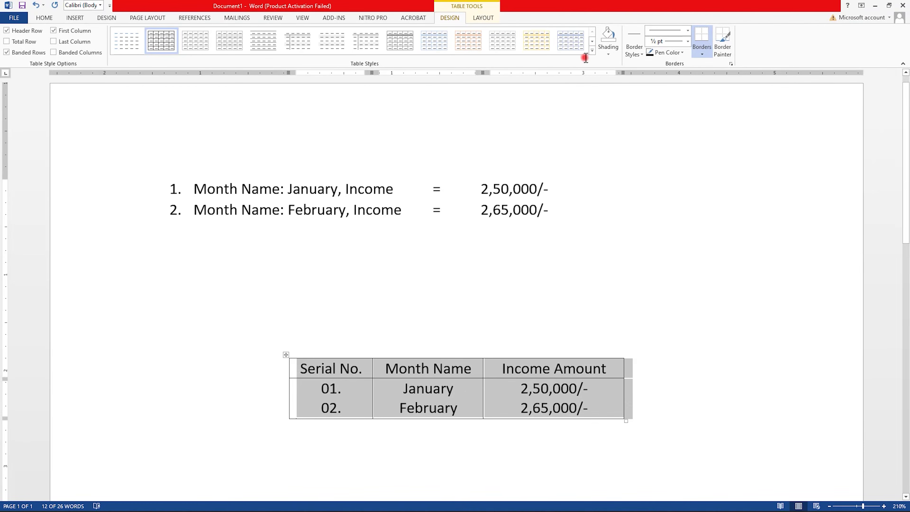
Apply a green list table style with a solid header row to the income table and center the table on the page.
{"action": "left_click", "coordinate": [593, 51]}
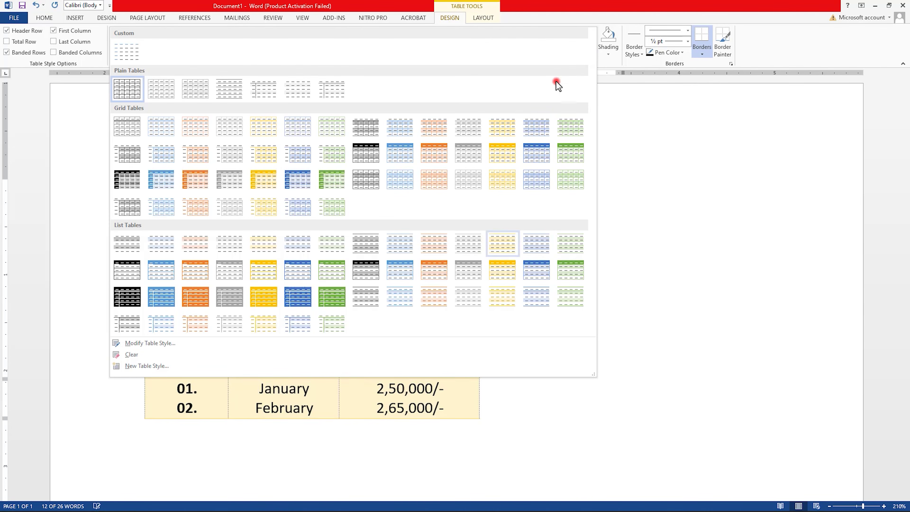
{"action": "left_click", "coordinate": [335, 279]}
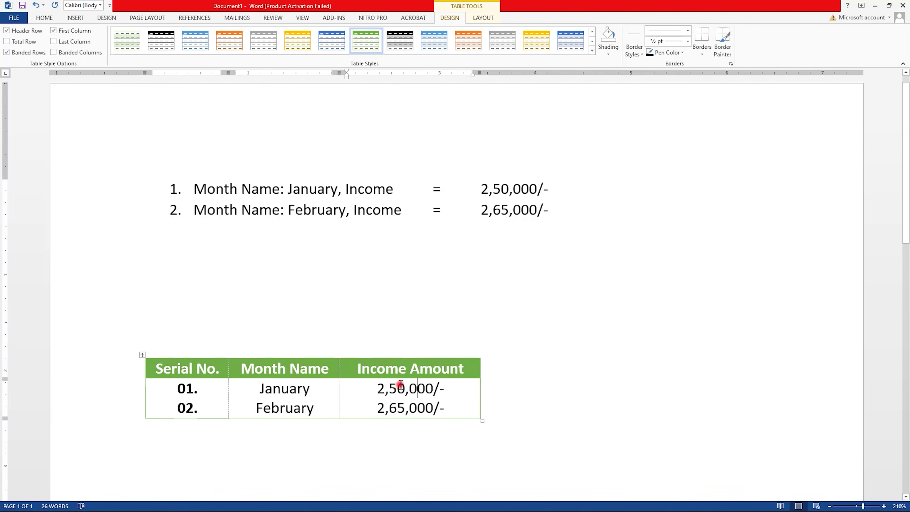
{"action": "left_click", "coordinate": [142, 354]}
{"action": "key", "text": "ctrl+e"}
Remove two of the blank lines above the income table.
{"action": "left_click", "coordinate": [400, 289]}
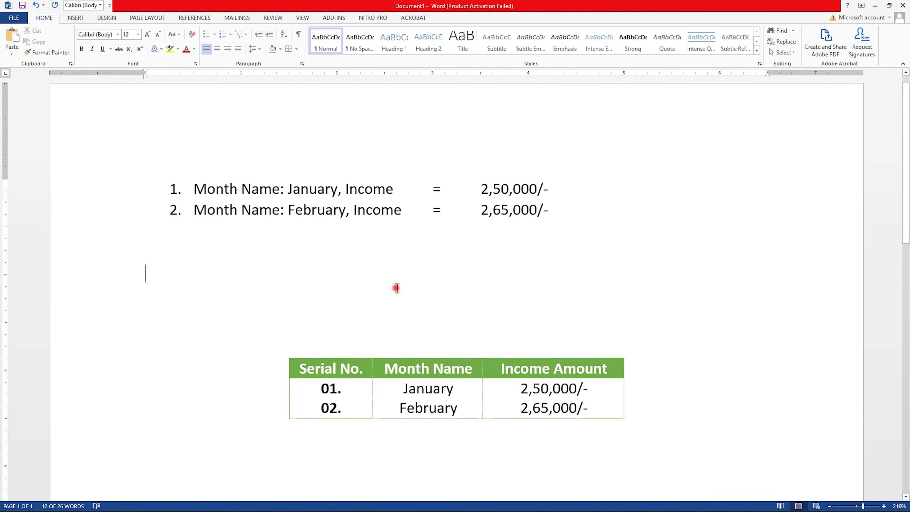
{"action": "key", "text": "BackSpace"}
{"action": "key", "text": "BackSpace"}
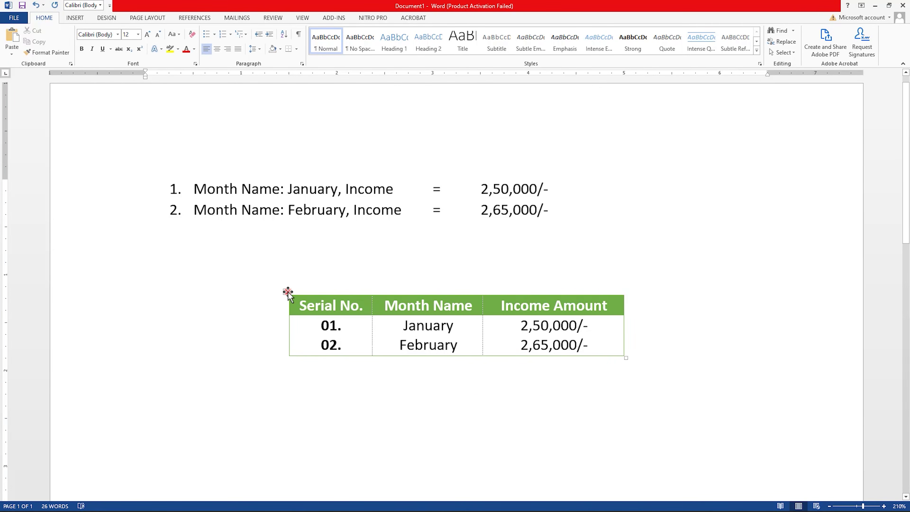
Apply a blue table style with a solid header and light blue shaded rows to the whole income table, and center it again.
{"action": "left_click", "coordinate": [287, 292]}
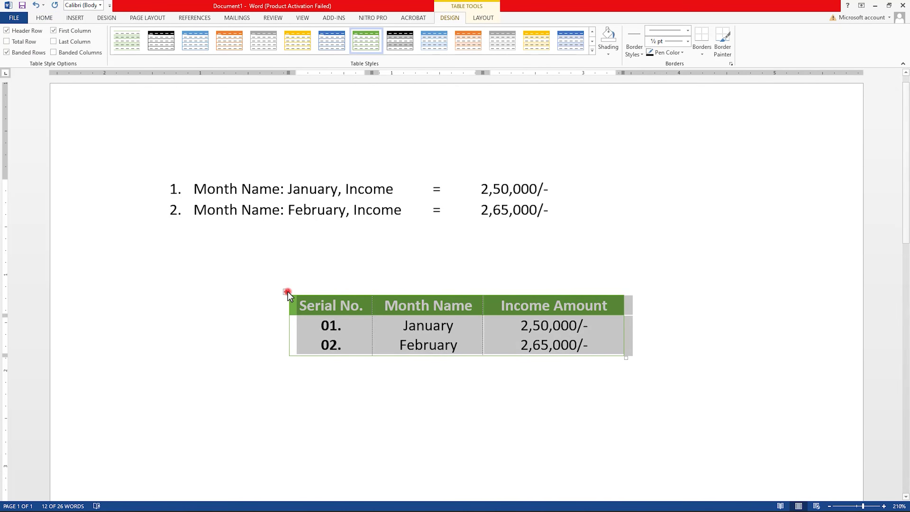
{"action": "left_click", "coordinate": [582, 51]}
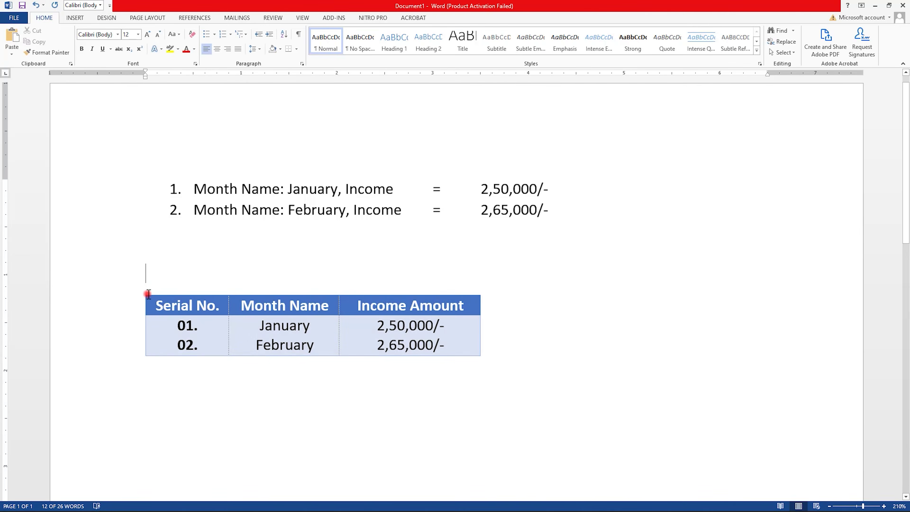
{"action": "left_click", "coordinate": [142, 288]}
{"action": "key", "text": "ctrl+e"}
Remove one more blank line between the numbered income list and the table.
{"action": "left_click", "coordinate": [455, 259]}
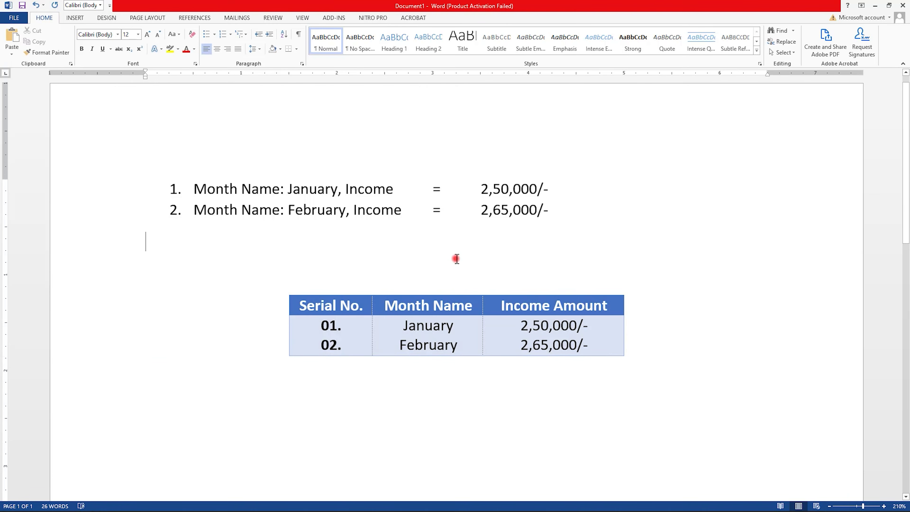
{"action": "key", "text": "Delete"}
{"action": "scroll", "coordinate": [494, 257], "scroll_direction": "up", "scroll_amount": 1}
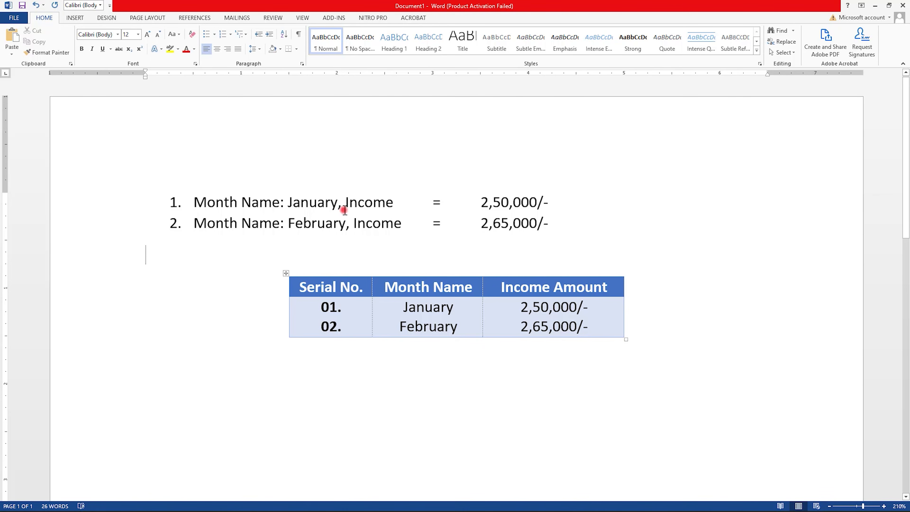
Examine the table insertion options and the available chart types, closing both without inserting anything.
{"action": "left_click", "coordinate": [75, 18]}
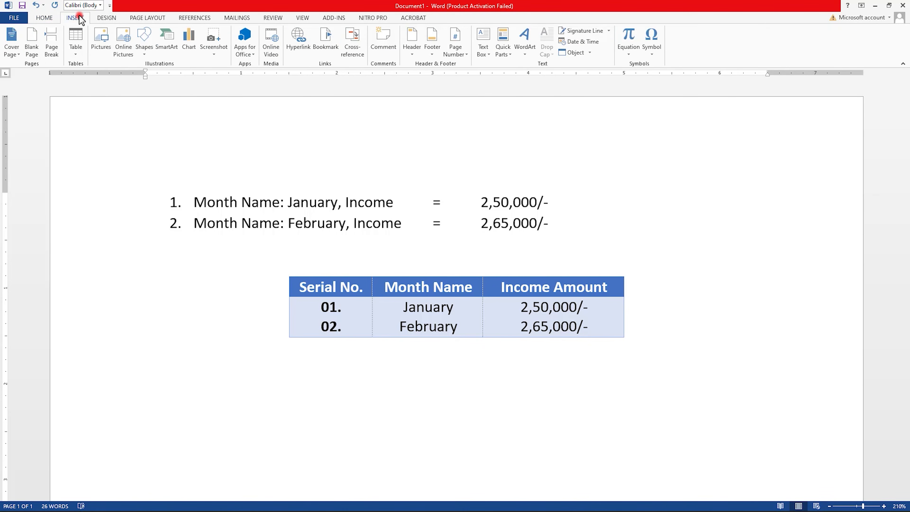
{"action": "left_click", "coordinate": [79, 56]}
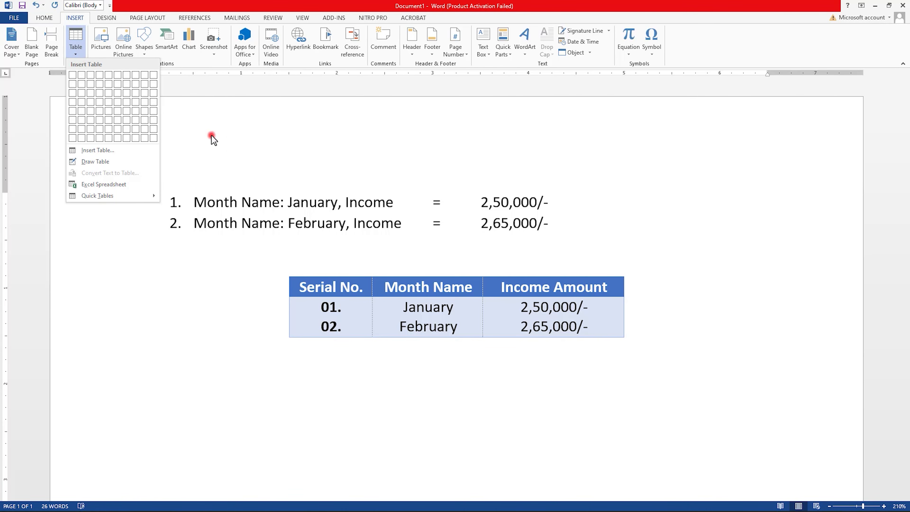
{"action": "left_click", "coordinate": [411, 255]}
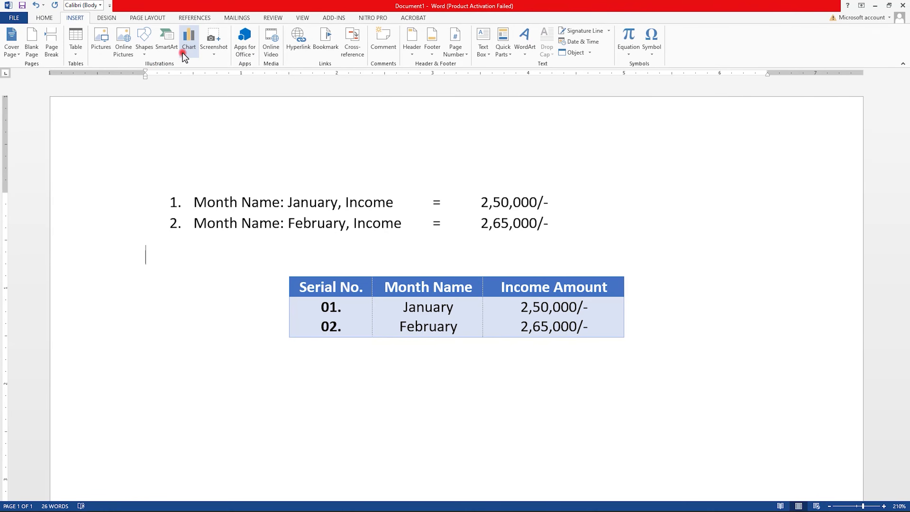
{"action": "left_click", "coordinate": [190, 46]}
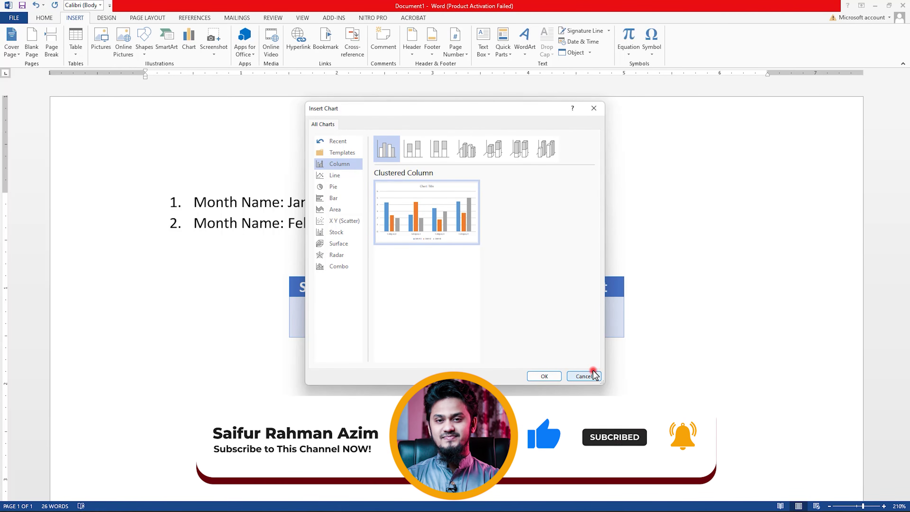
{"action": "left_click", "coordinate": [584, 376]}
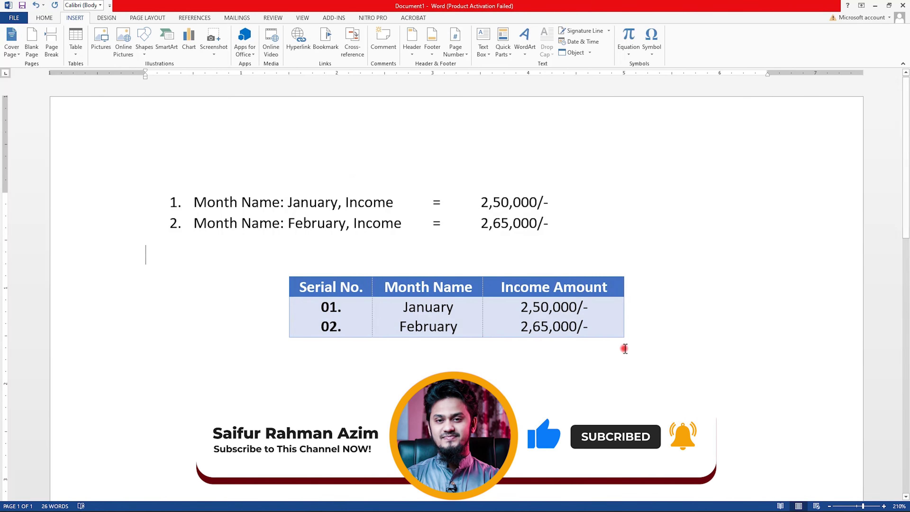